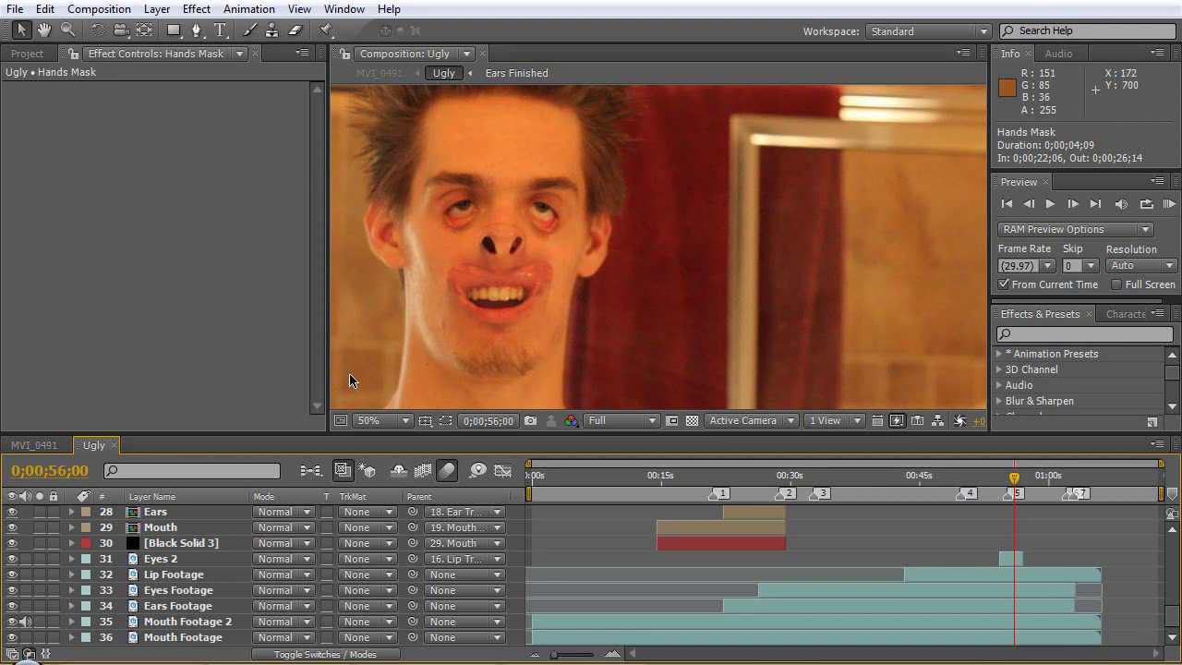
Set the viewer magnification to Fit so the entire Ugly frame is visible
left_click(405, 420)
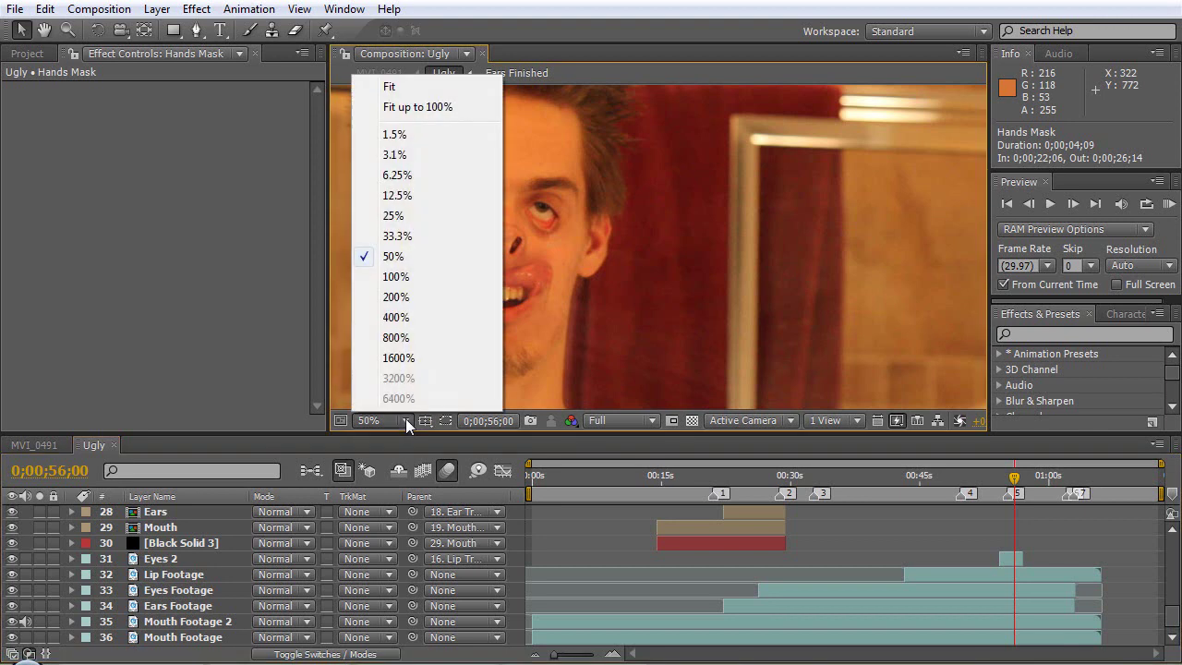
left_click(406, 86)
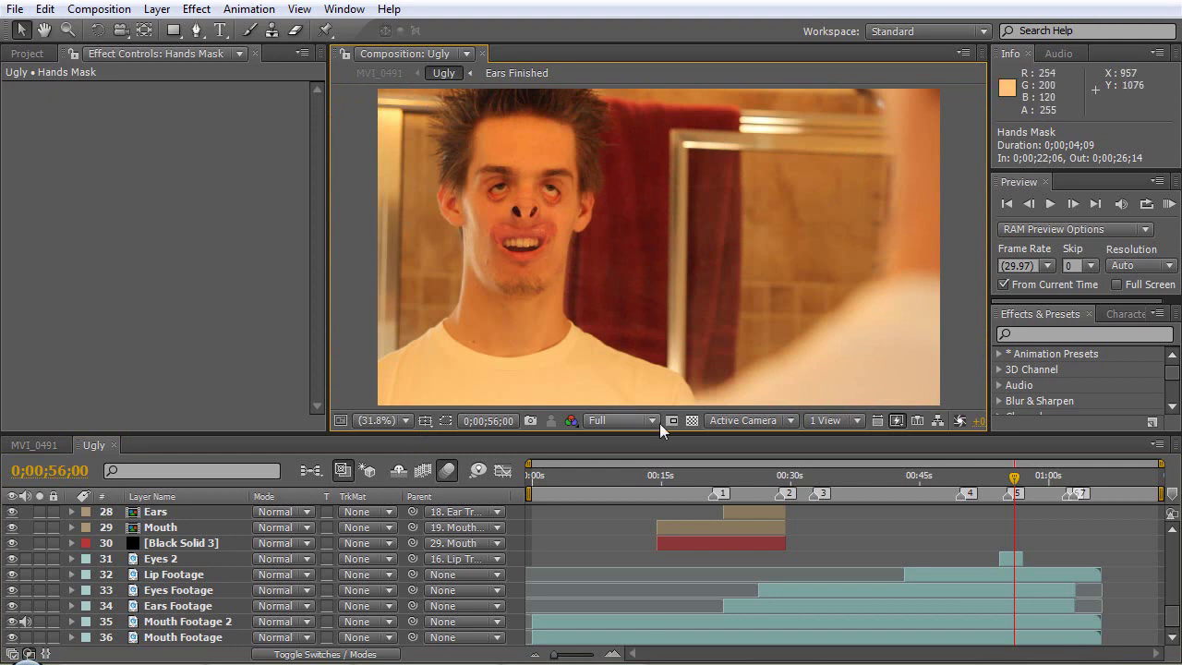
Scrub the current time to 0;00;12;29, then back to 0;00;07;25, and scroll the layer list
left_click(644, 477)
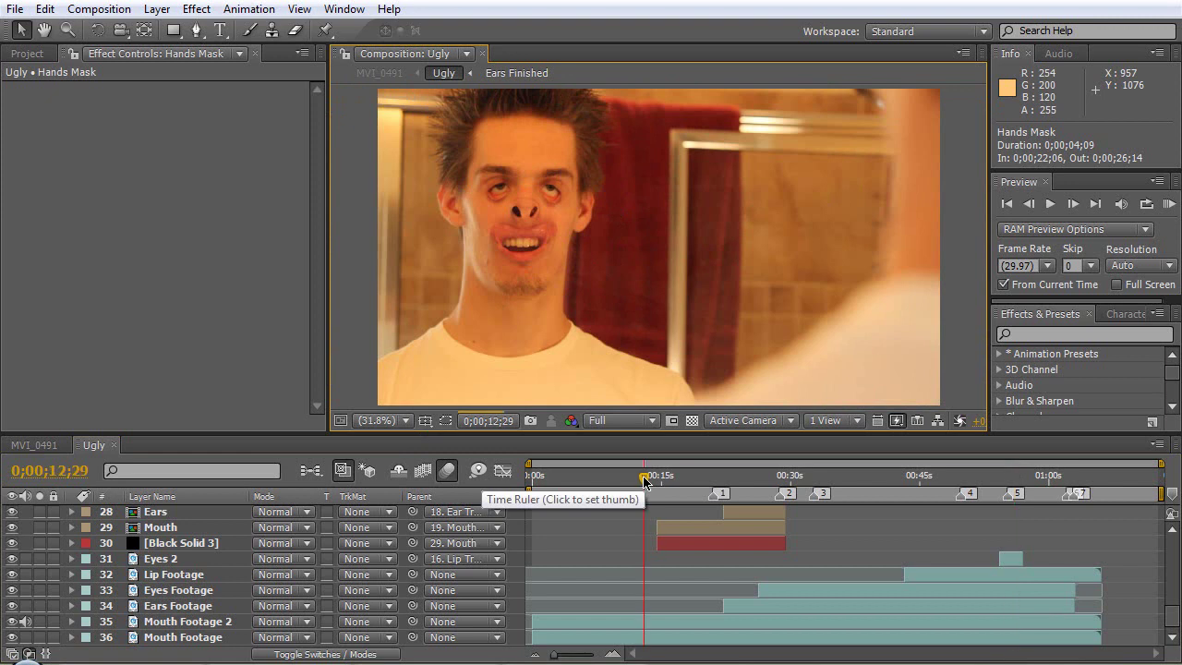
left_click_drag(595, 478, 978, 494)
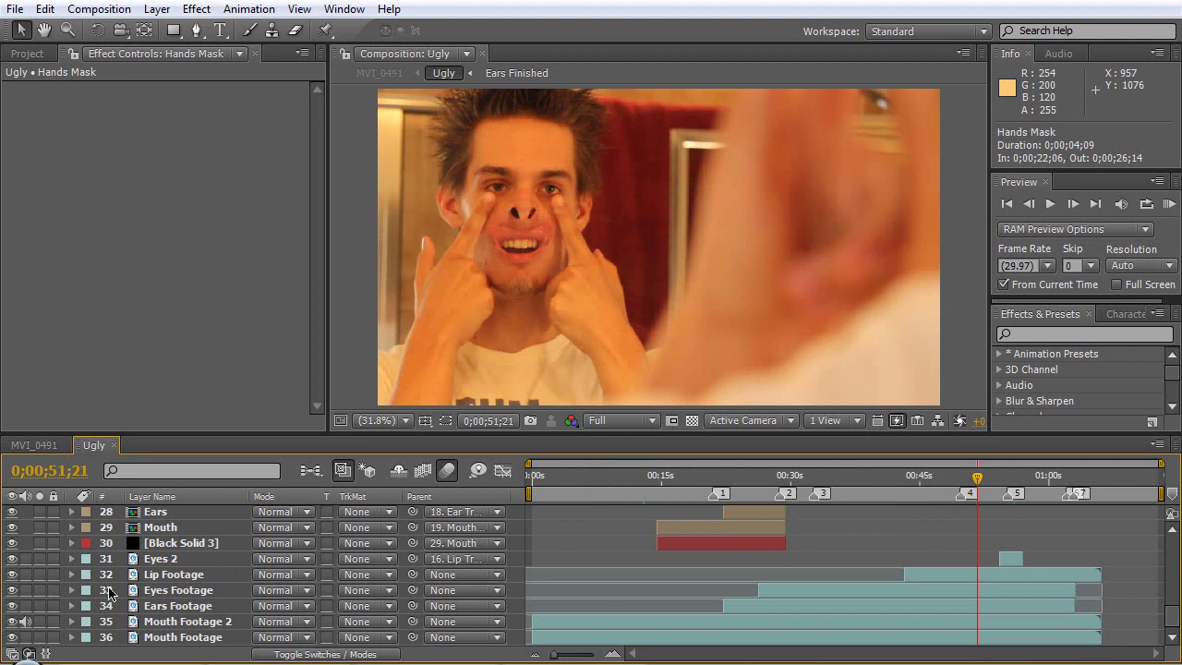
scroll(15, 513, "up", 9)
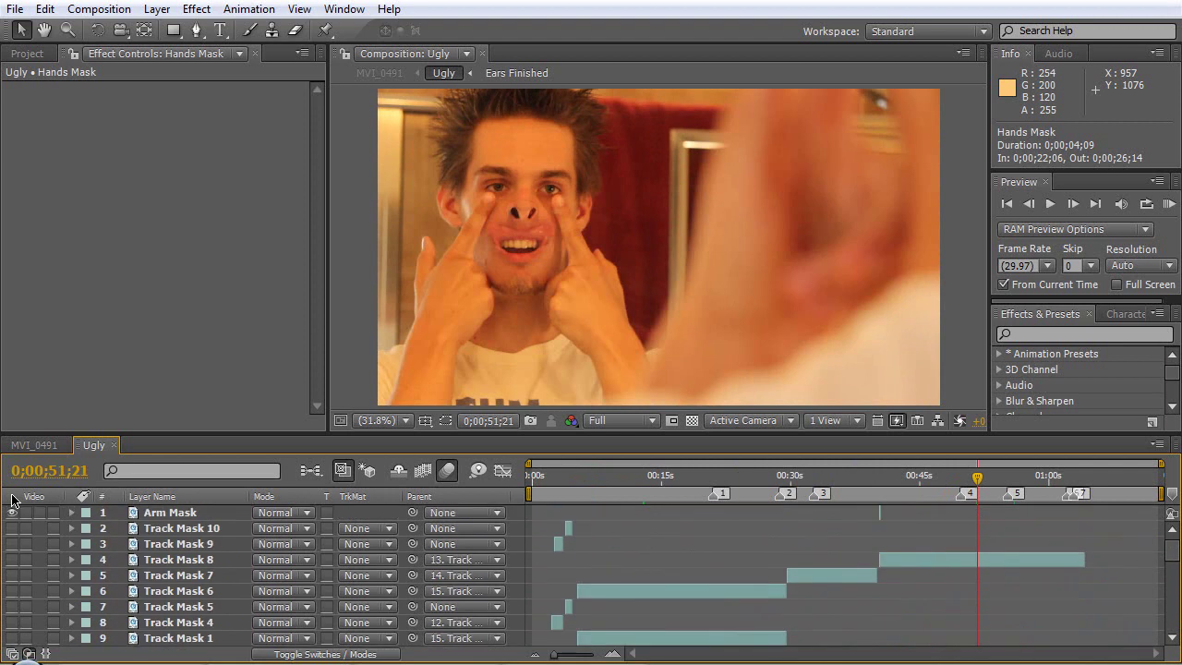
scroll(15, 519, "down", 9)
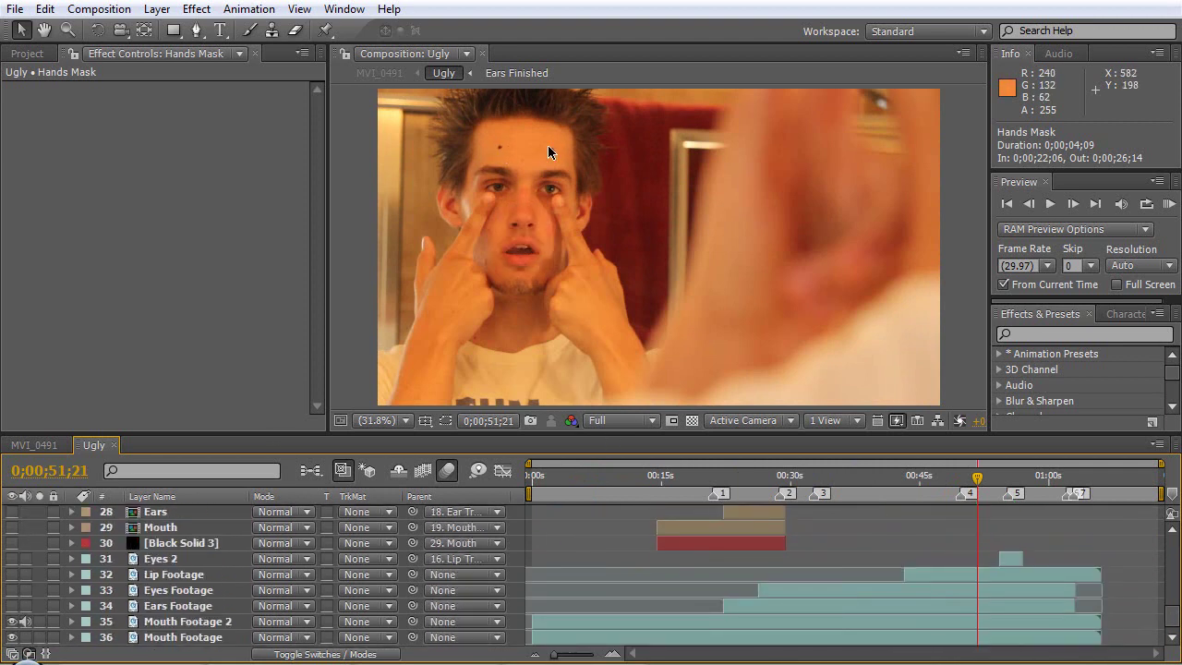
Scrub the current time from 0;00;17;27 back to about 0;00;11;18
left_click(687, 477)
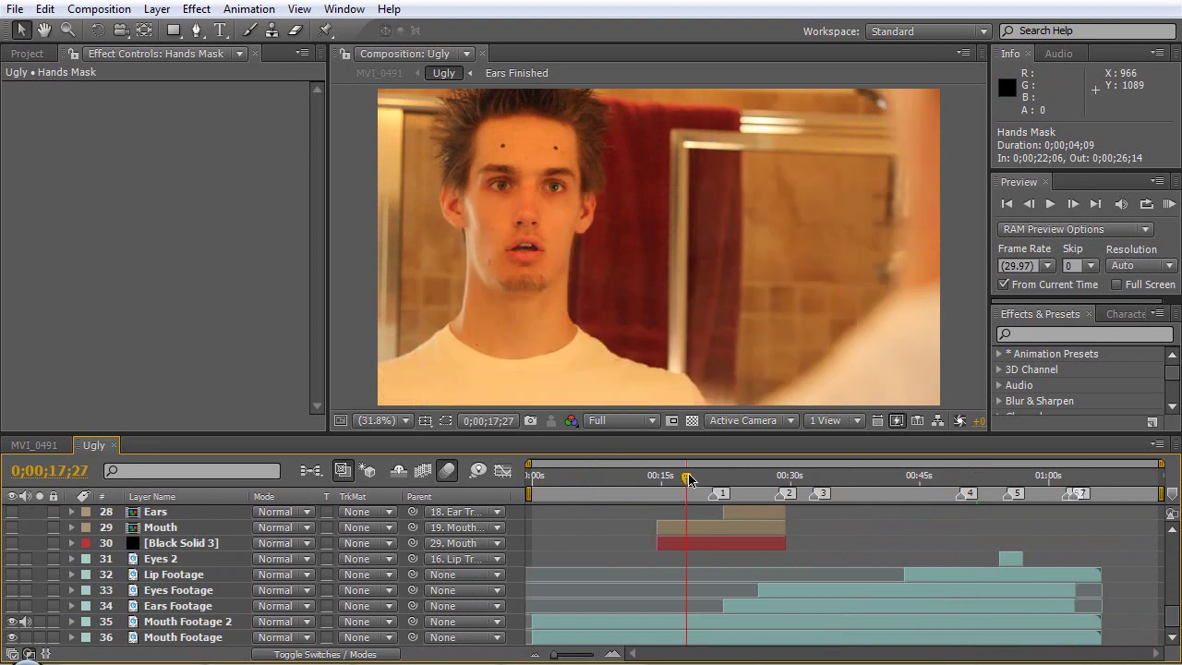
left_click(653, 478)
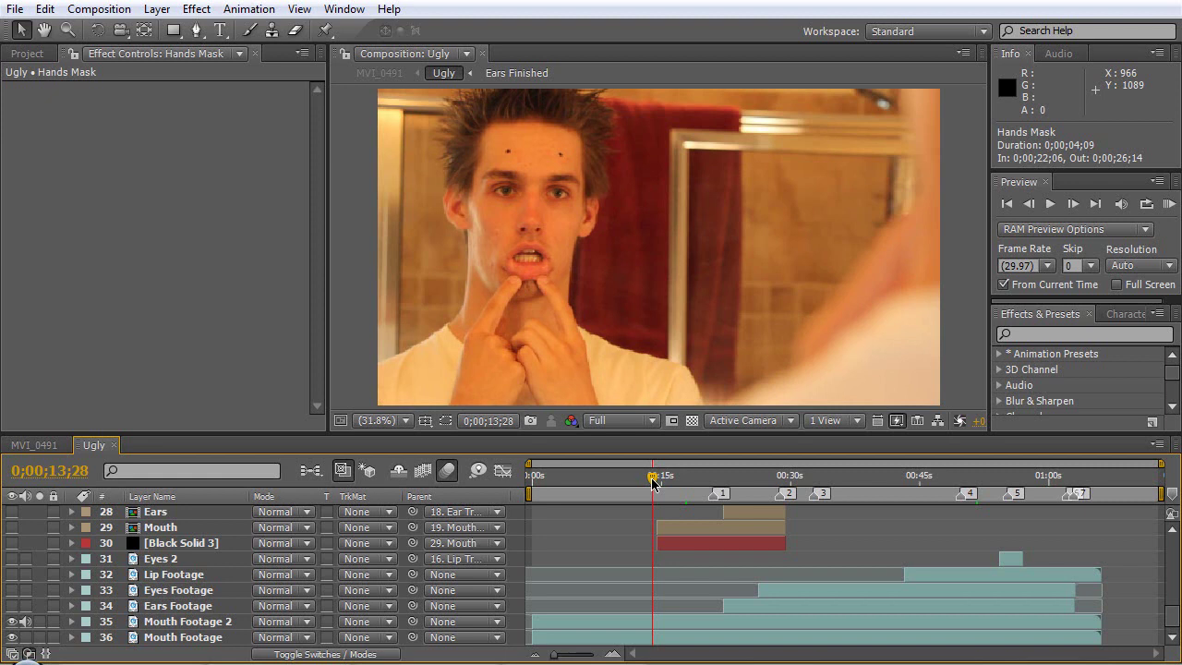
mouse_move(653, 482)
left_mouse_down()
mouse_move(599, 481)
mouse_move(657, 485)
left_mouse_up()
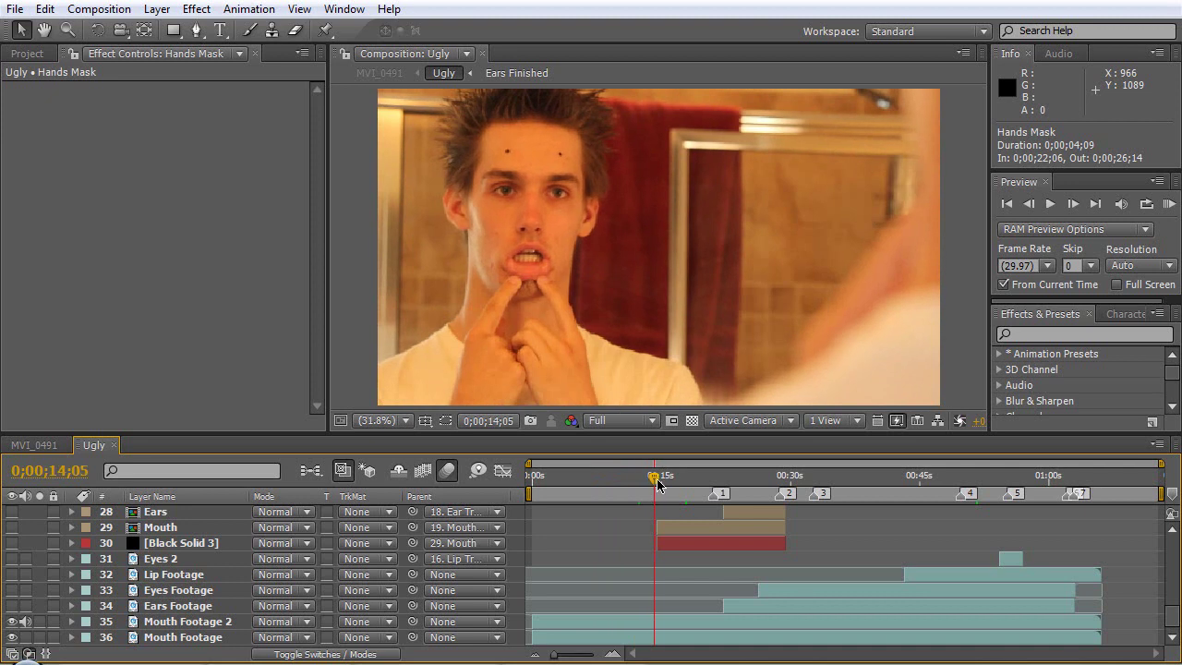
Zoom in on the mouth and step frame by frame to 0;00;14;14
scroll(511, 275, "up", 1)
scroll(512, 277, "up", 3)
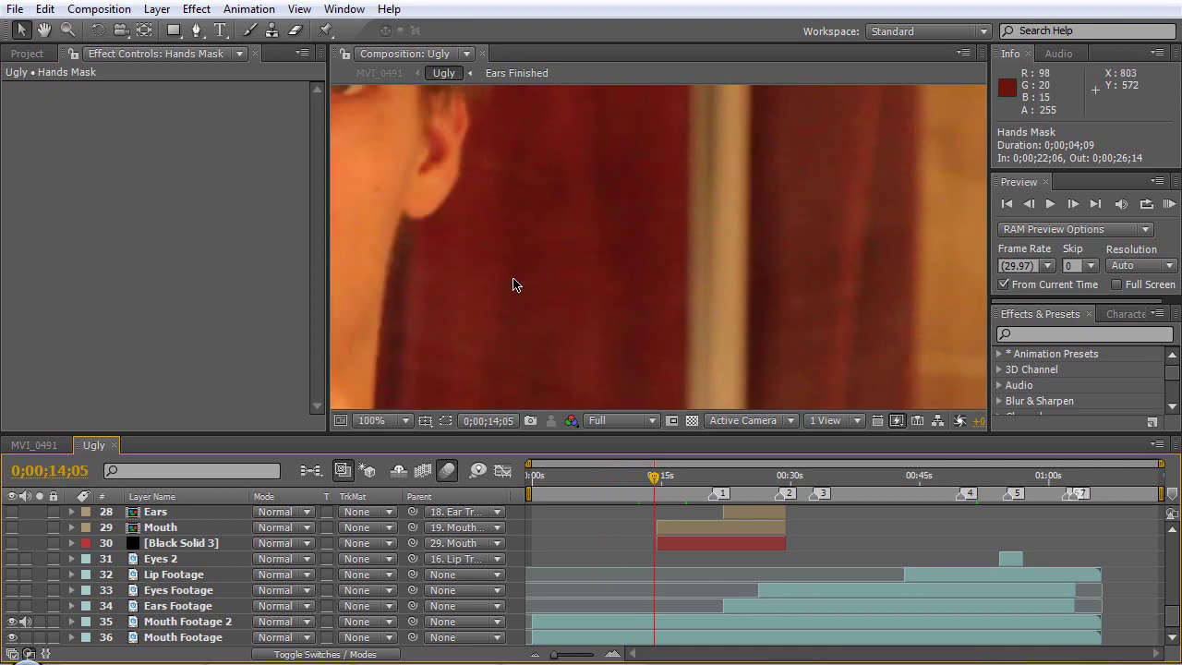
left_click_drag(496, 277, 730, 272)
scroll(710, 277, "down", 2)
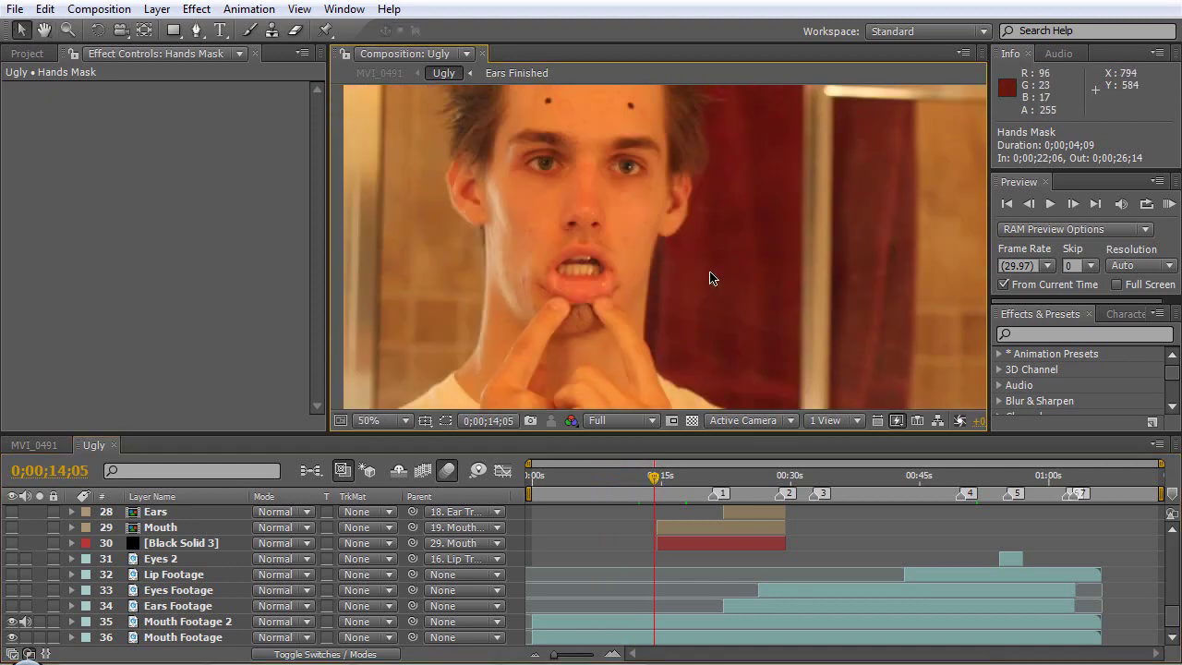
key("Page_Down")
key("Page_Down")
key("Page_Down")
key("Page_Down")
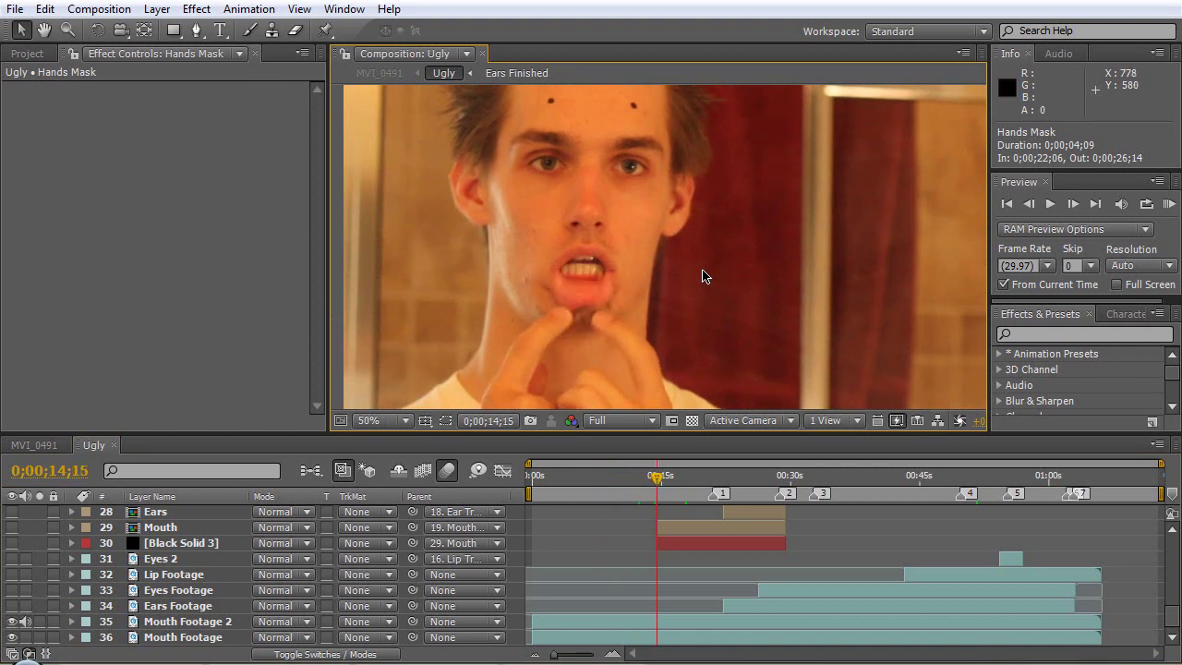
key("Page_Up")
key("Page_Down")
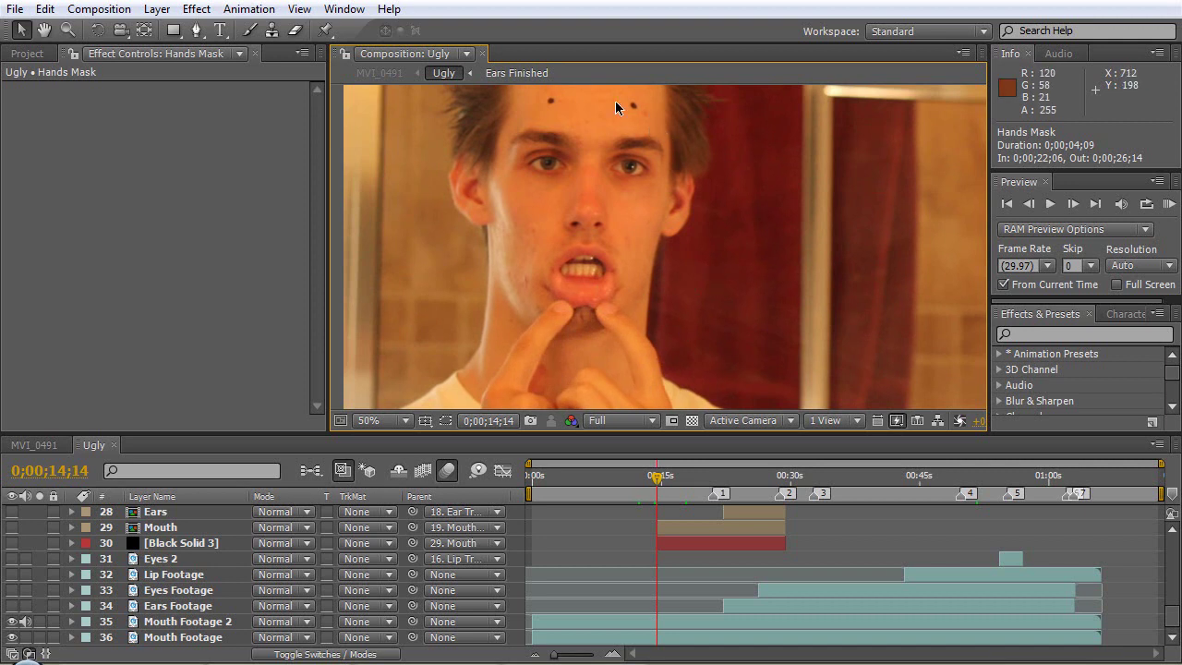
left_click(99, 9)
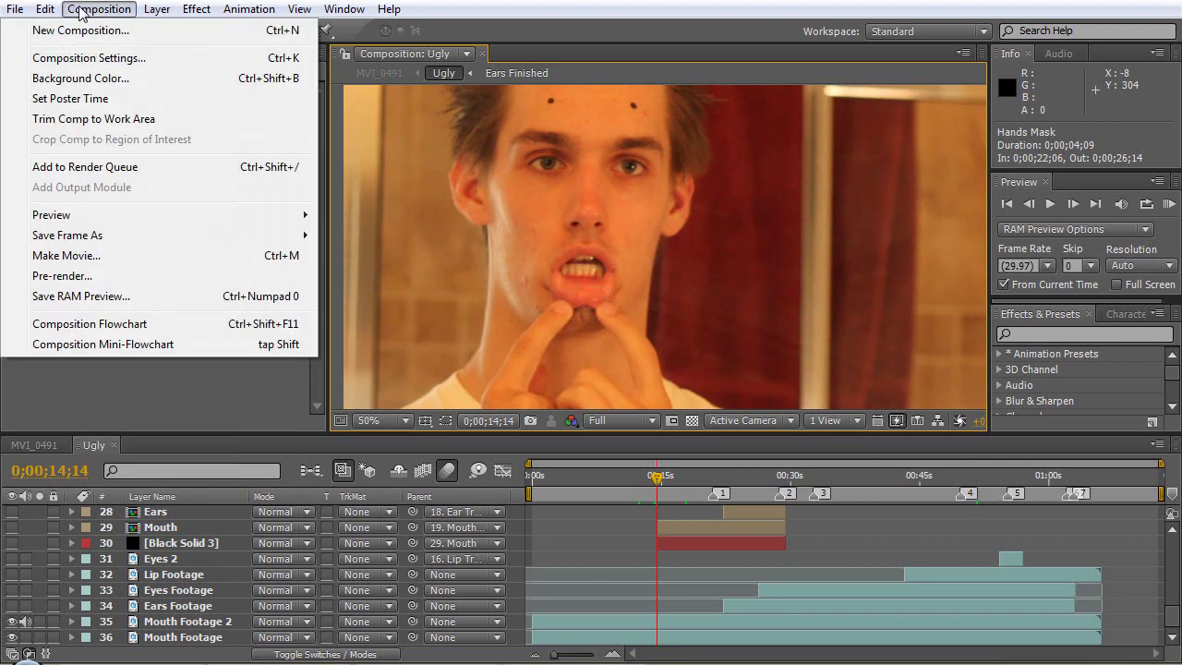
mouse_move(264, 236)
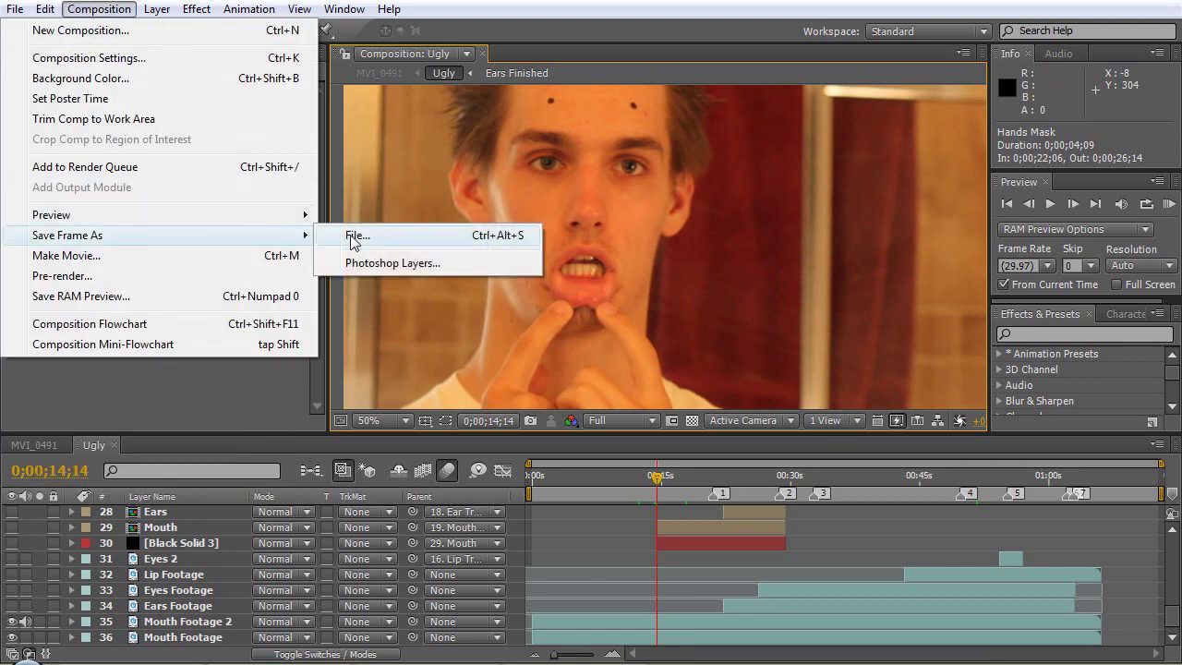
left_click(436, 43)
scroll(552, 243, "up", 2)
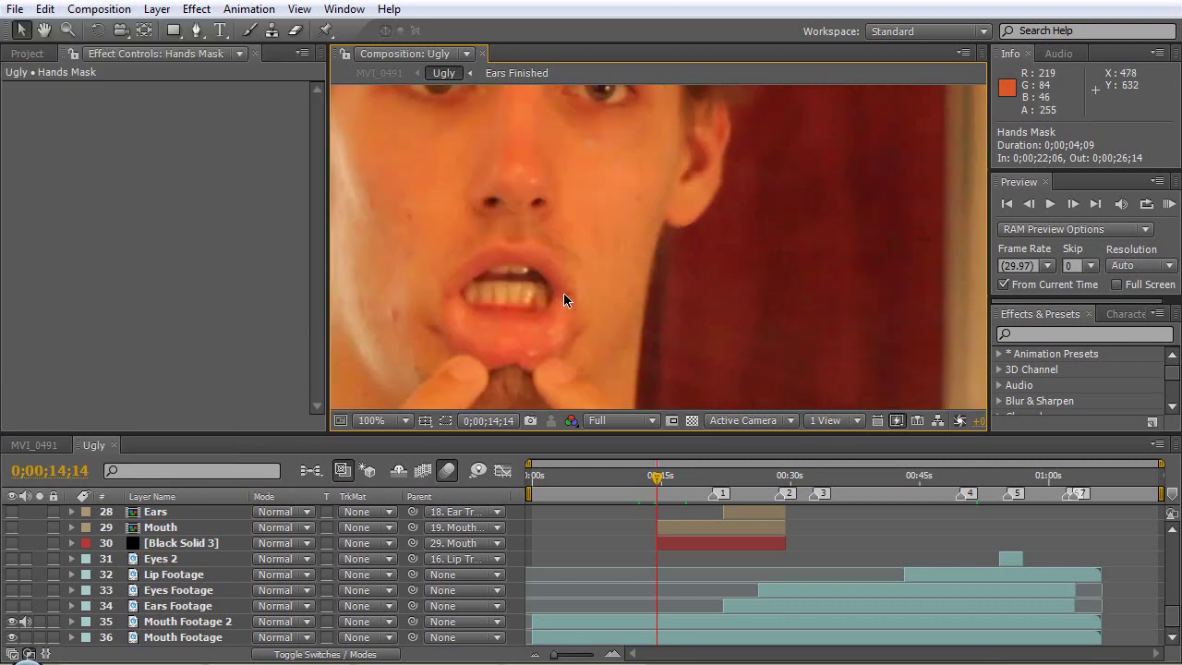
left_click_drag(564, 293, 565, 245)
key("v")
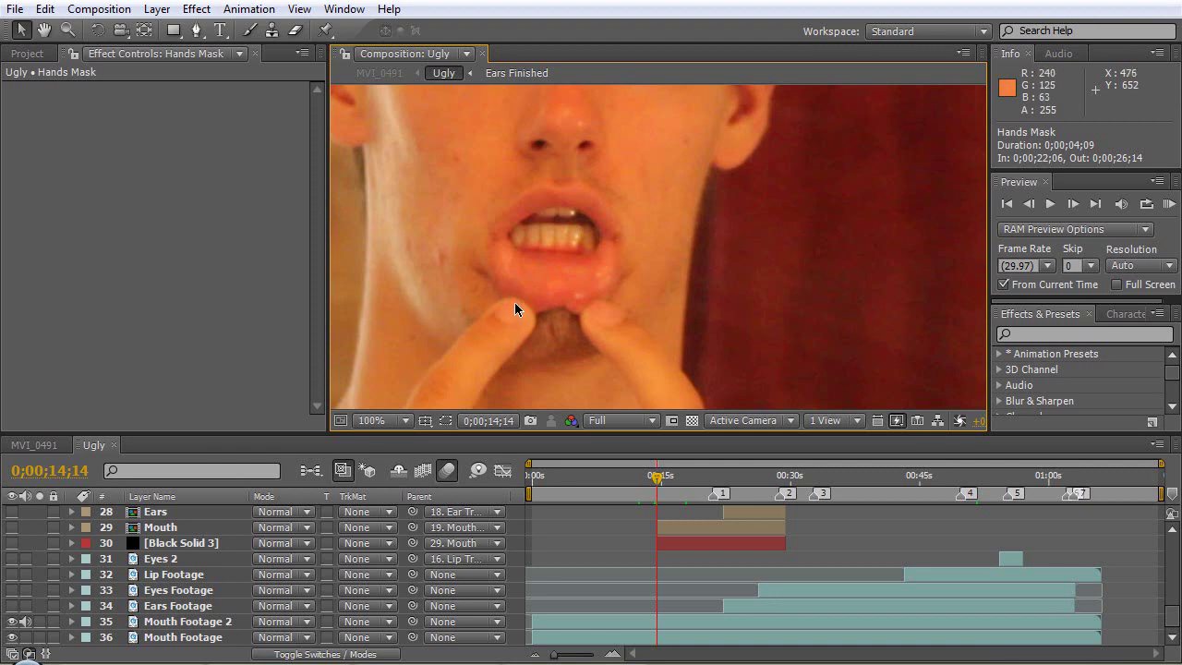
scroll(514, 302, "down", 2)
left_click_drag(537, 227, 458, 262)
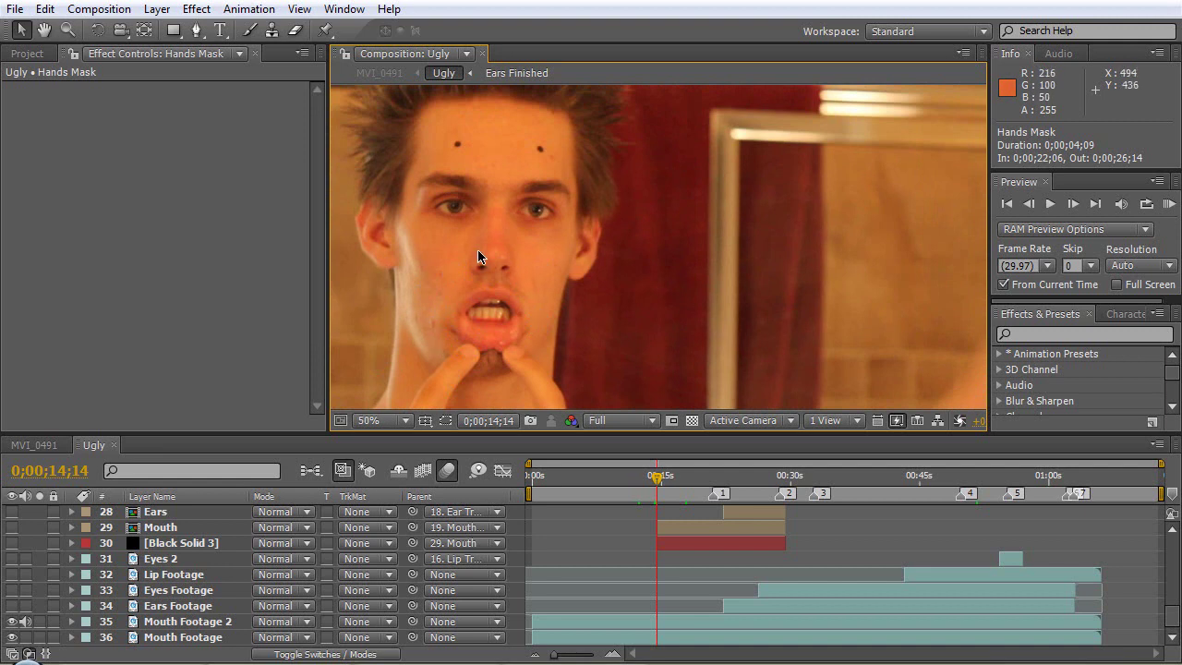
Step forward to 0;00;14;22 and make the Mouth and Black Solid 3 layers visible
key("Page_Down")
key("Page_Down")
key("Page_Down")
key("Page_Down")
key("Page_Down")
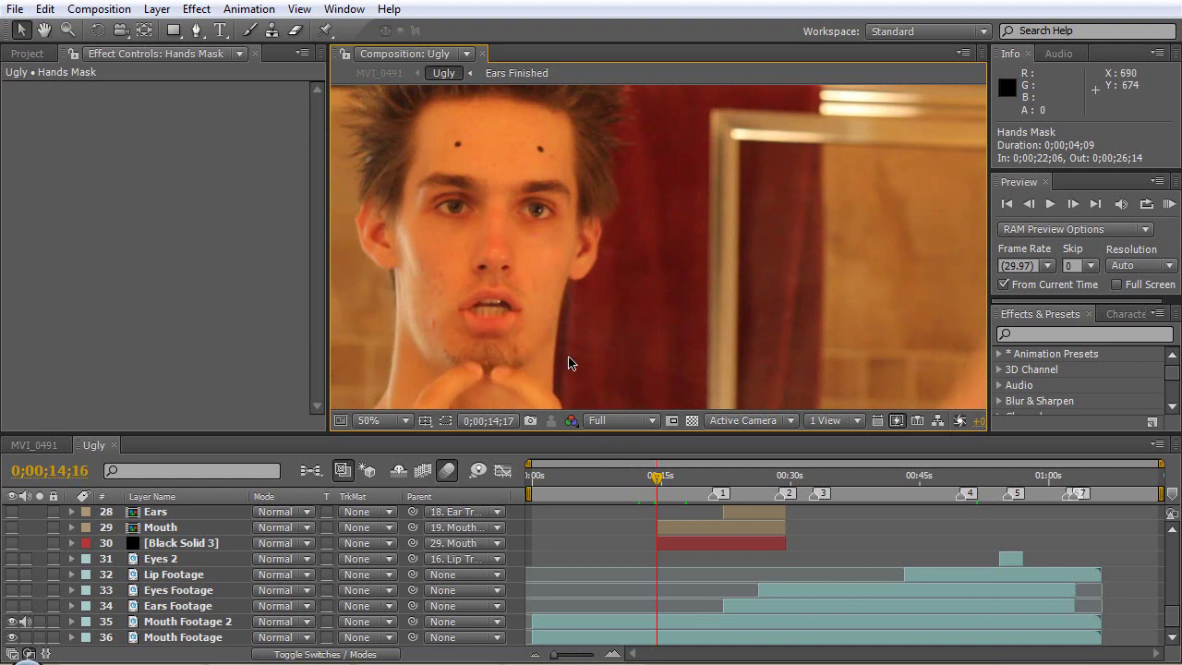
key("Page_Down")
key("Page_Down")
key("Page_Down")
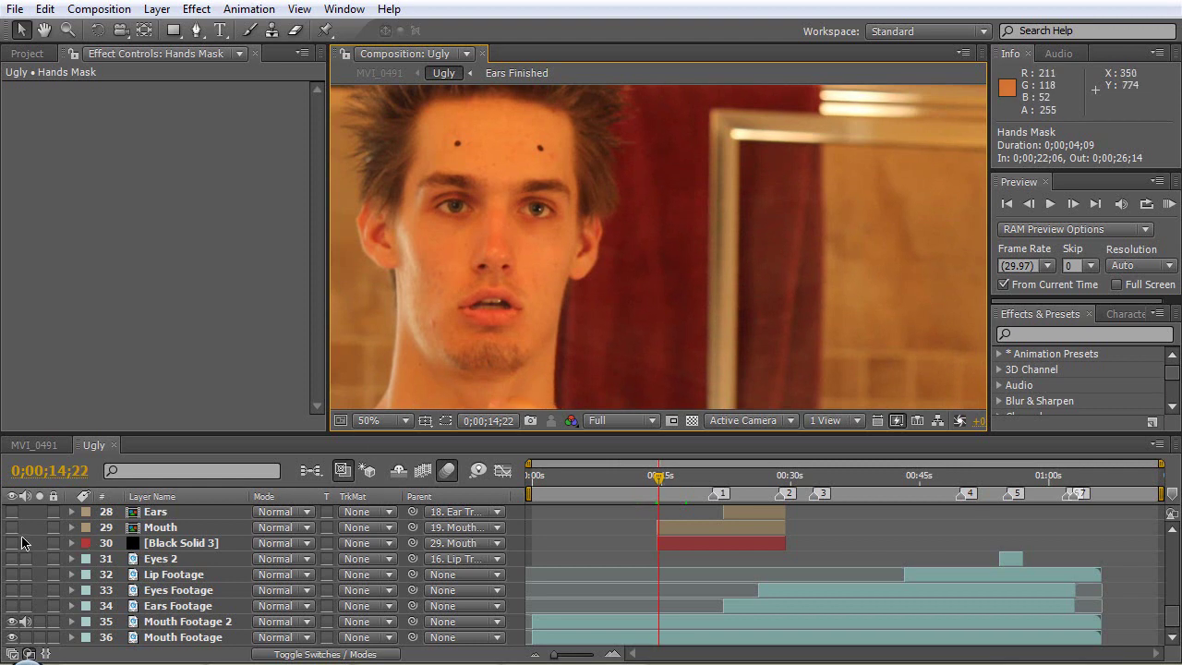
left_click_drag(11, 543, 11, 527)
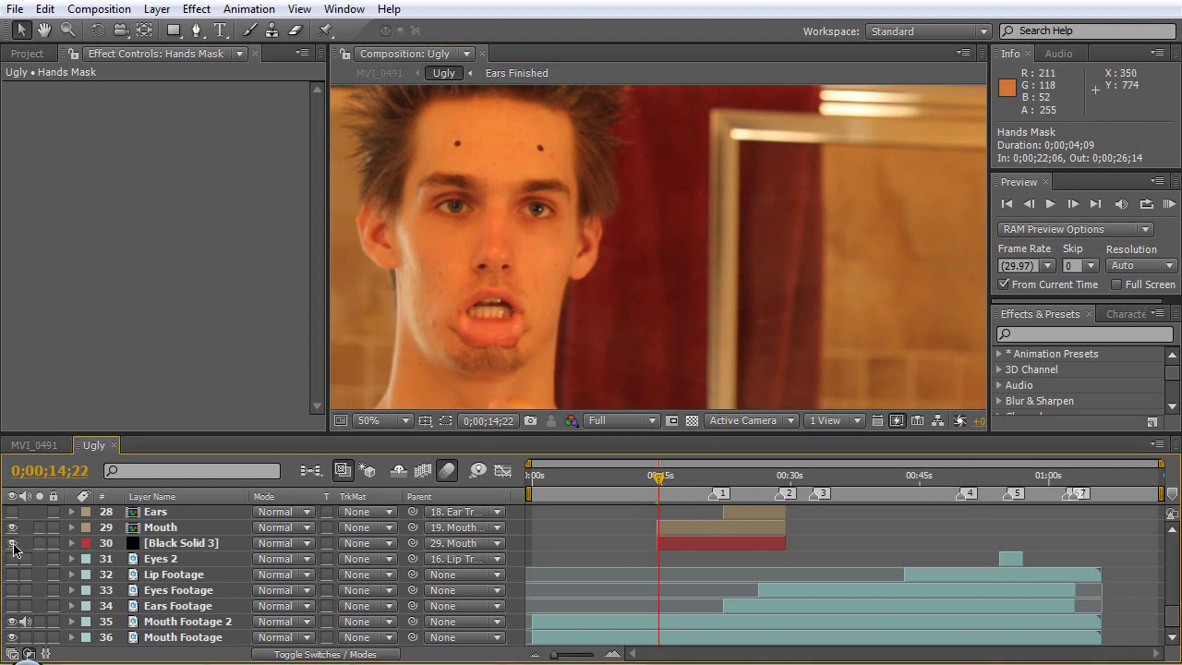
Inspect the swollen mouth frame by frame, then move ahead to 0;00;20;24
key("Page_Up")
key("Page_Up")
key("Page_Up")
key("Page_Up")
key("Page_Up")
key("Page_Up")
key("Page_Up")
key("Page_Up")
key("Page_Up")
key("Page_Up")
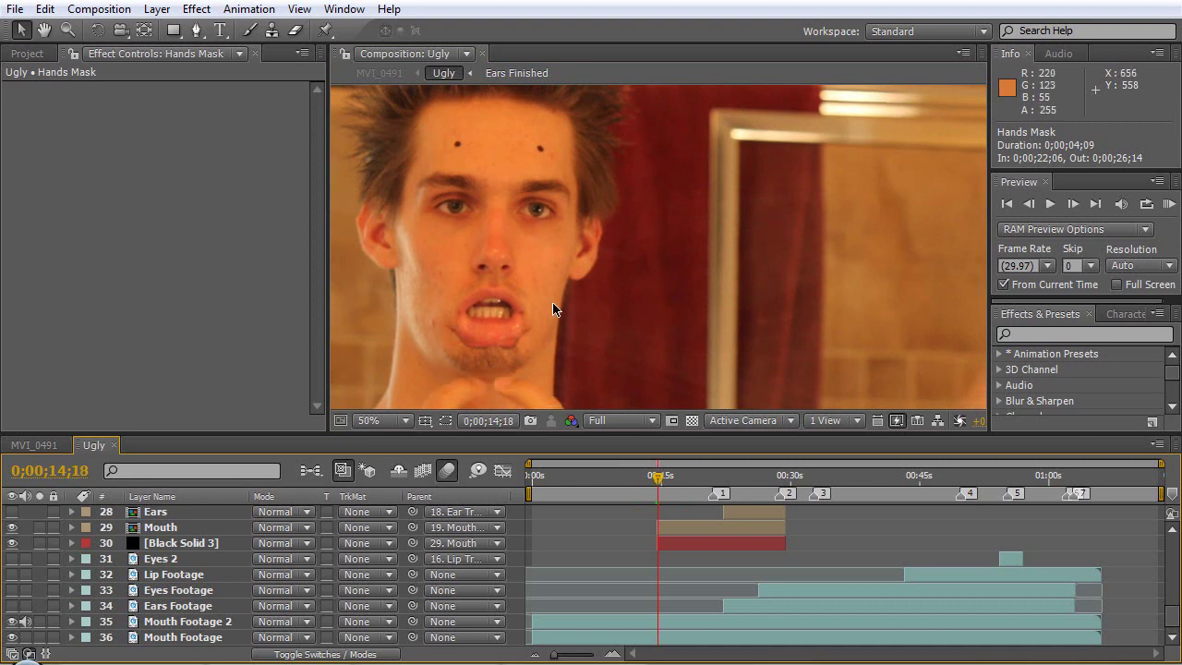
key("Page_Down")
key("Page_Down")
key("Page_Down")
key("Page_Down")
key("Page_Down")
key("Page_Down")
key("Page_Down")
key("Page_Down")
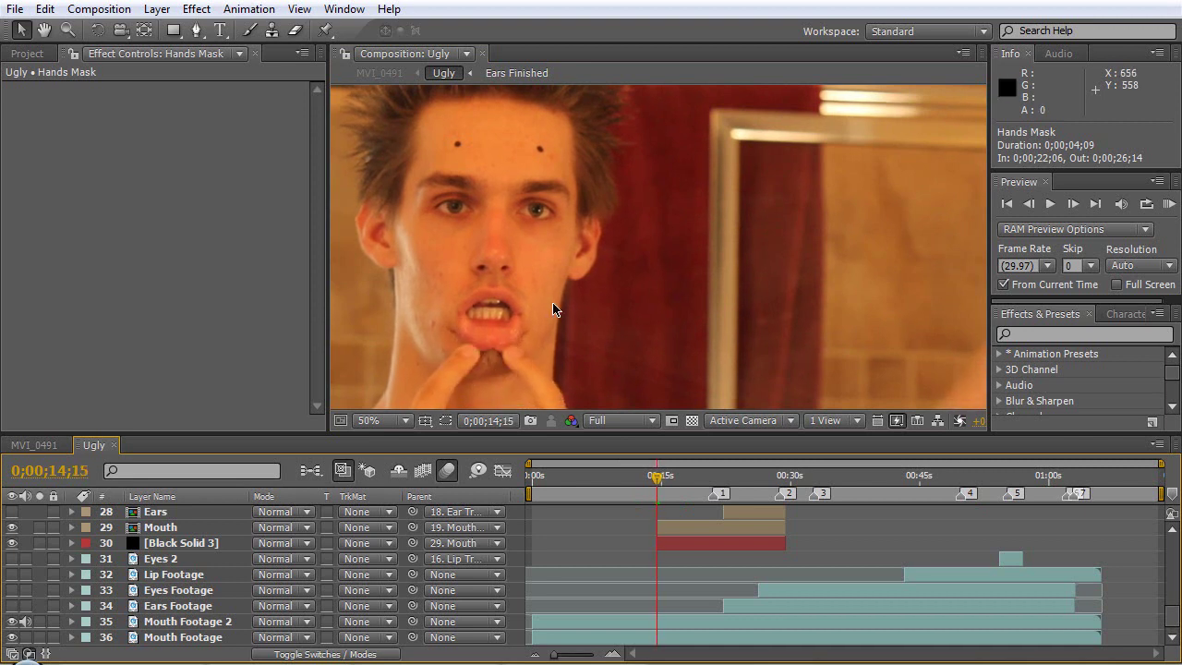
key("Page_Down")
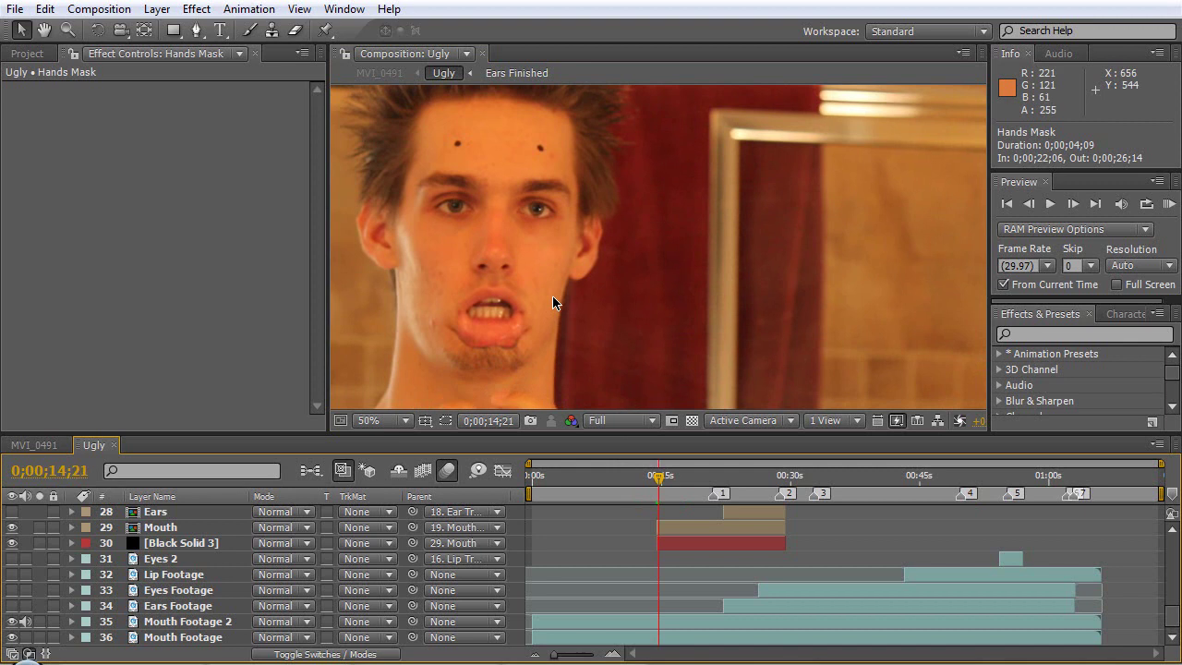
left_click_drag(660, 478, 712, 479)
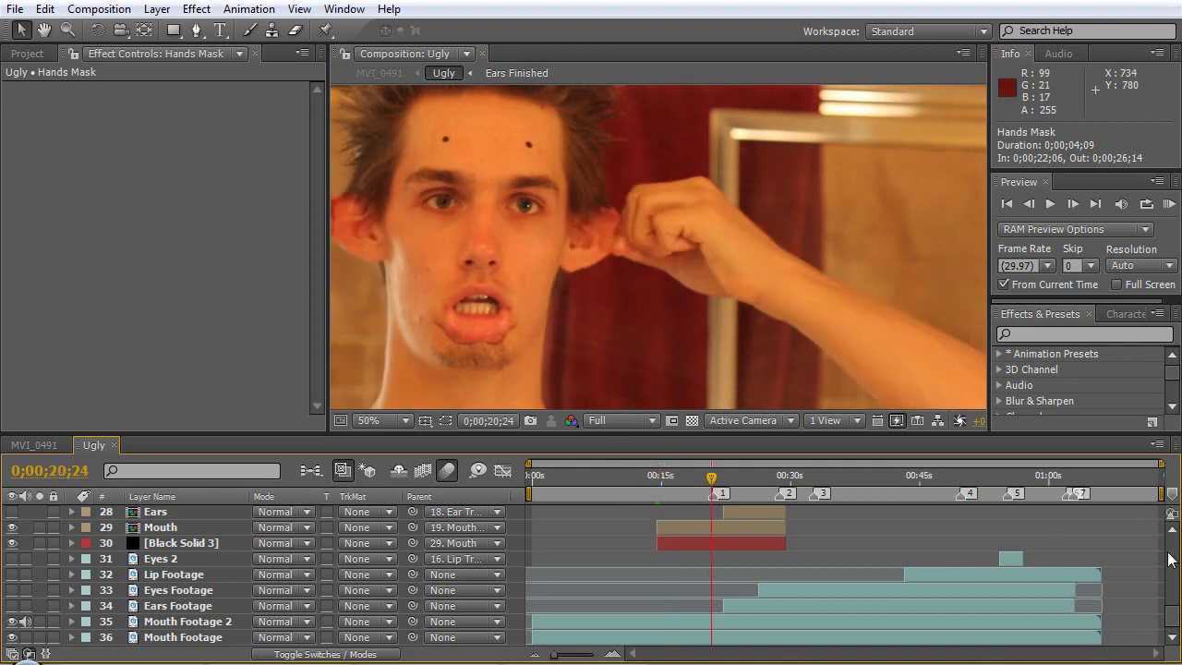
Turn on the Ears layer during playback, then scrub back and pan the view to check the enlarged ears
scroll(1171, 614, "up", 3)
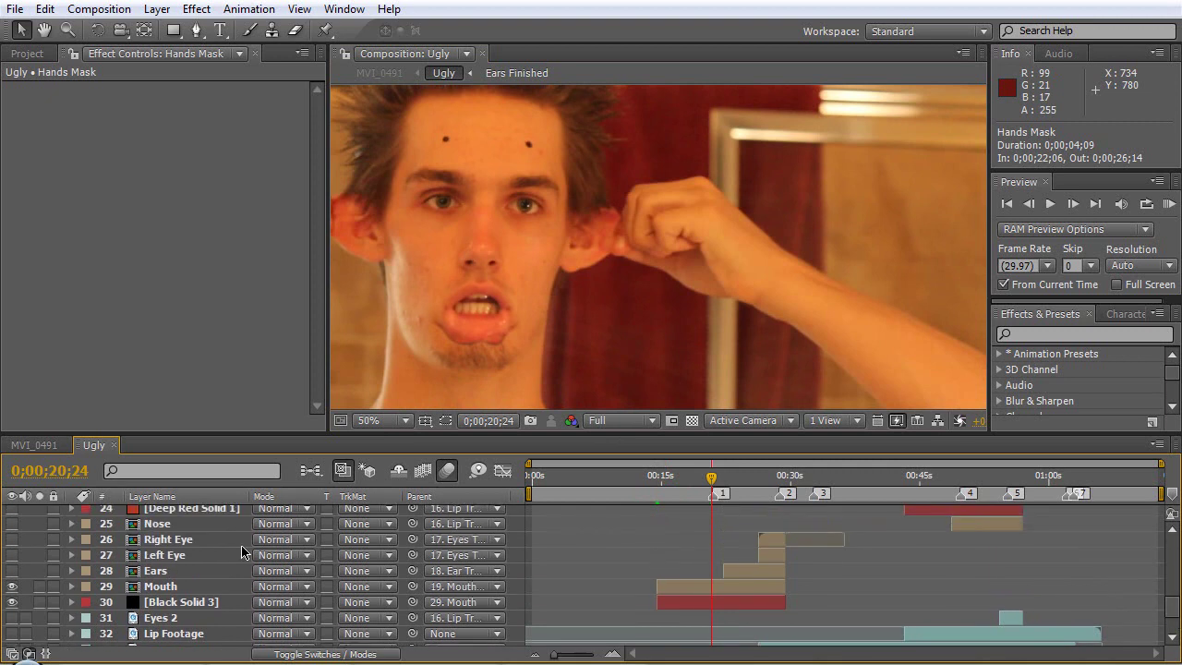
key("space")
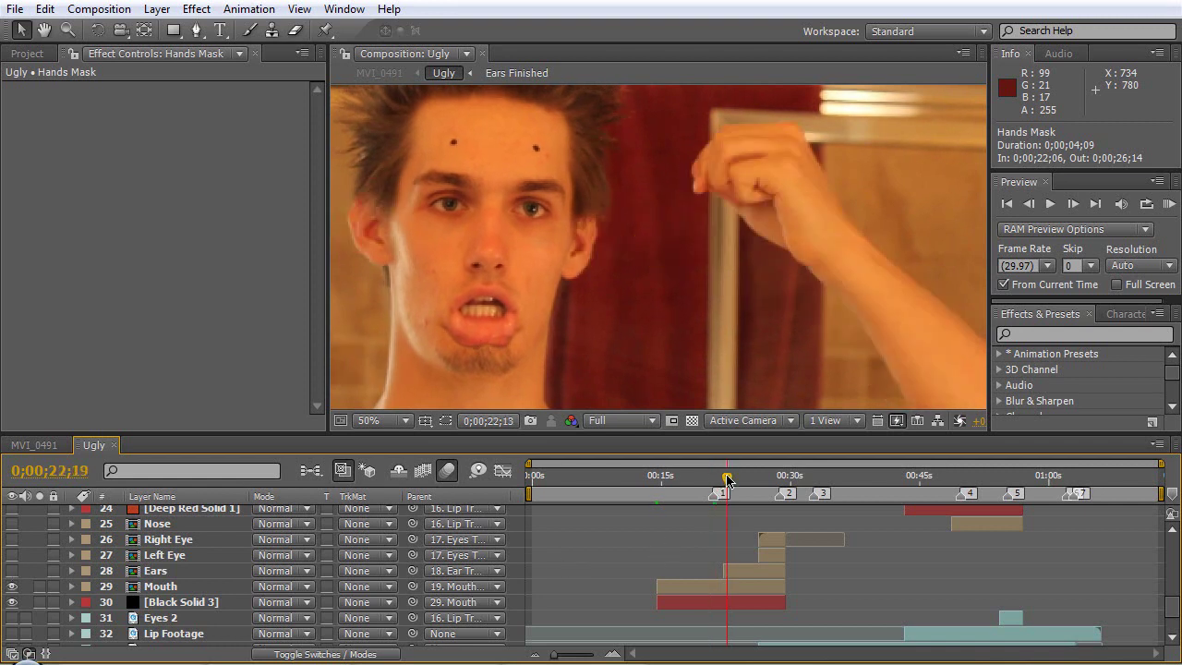
left_click(12, 571)
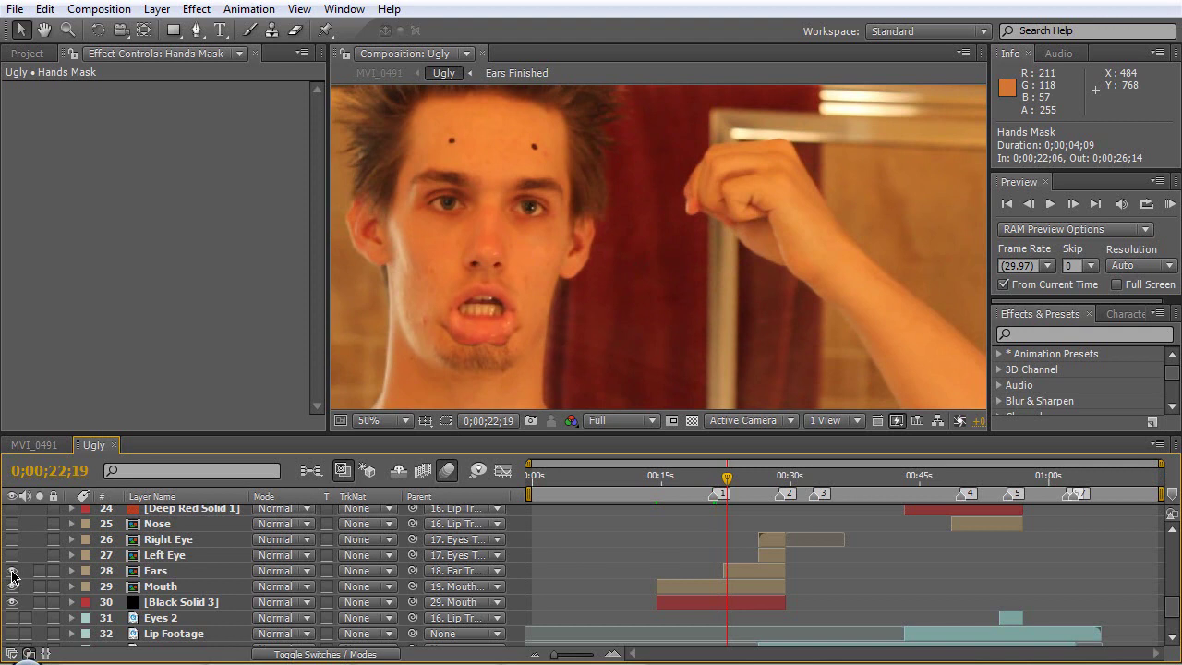
left_click_drag(727, 480, 758, 482)
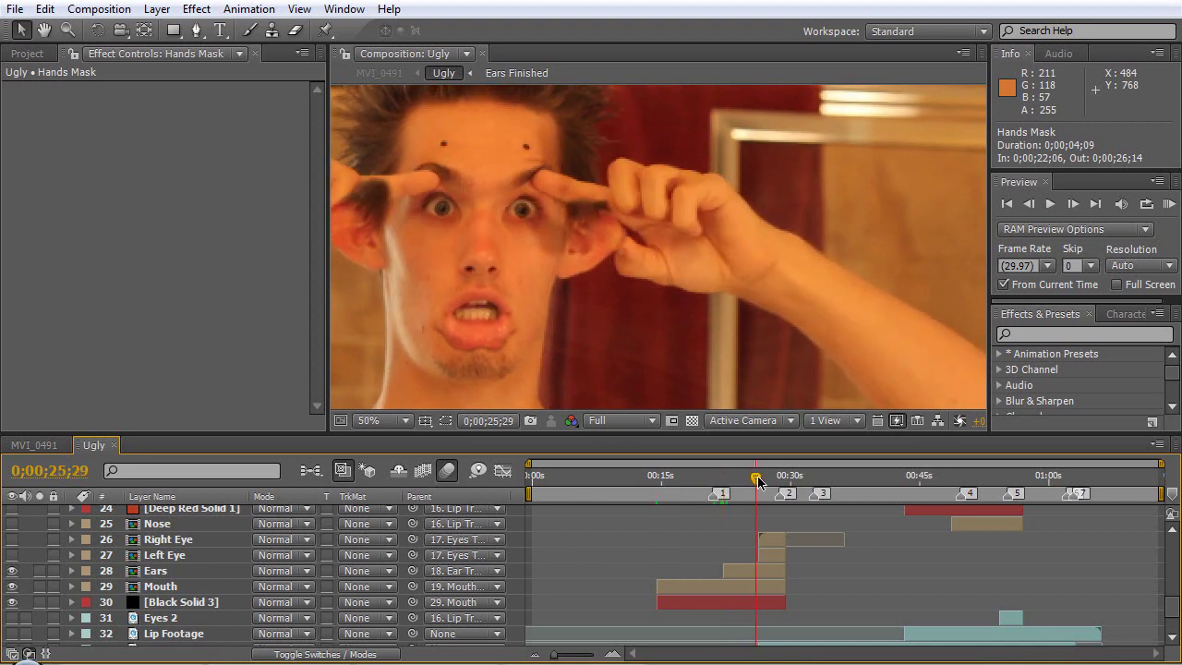
left_click_drag(499, 210, 596, 215)
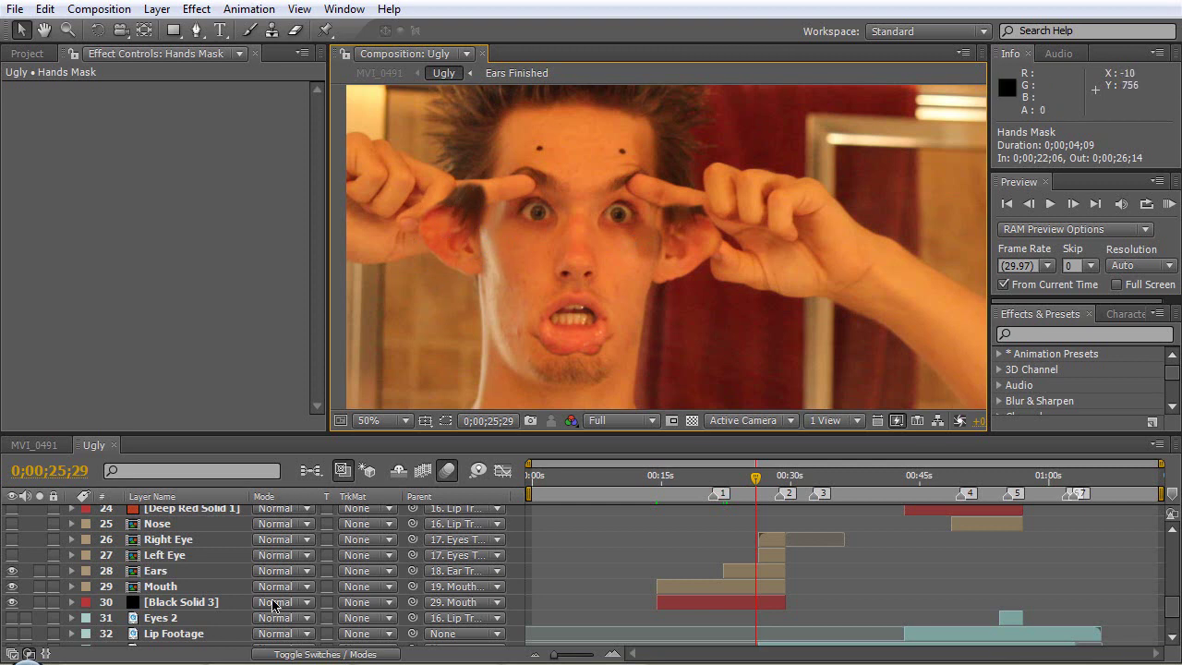
Make the Hands Mask layer visible and show its mask outlines in the viewer
scroll(1165, 609, "up", 4)
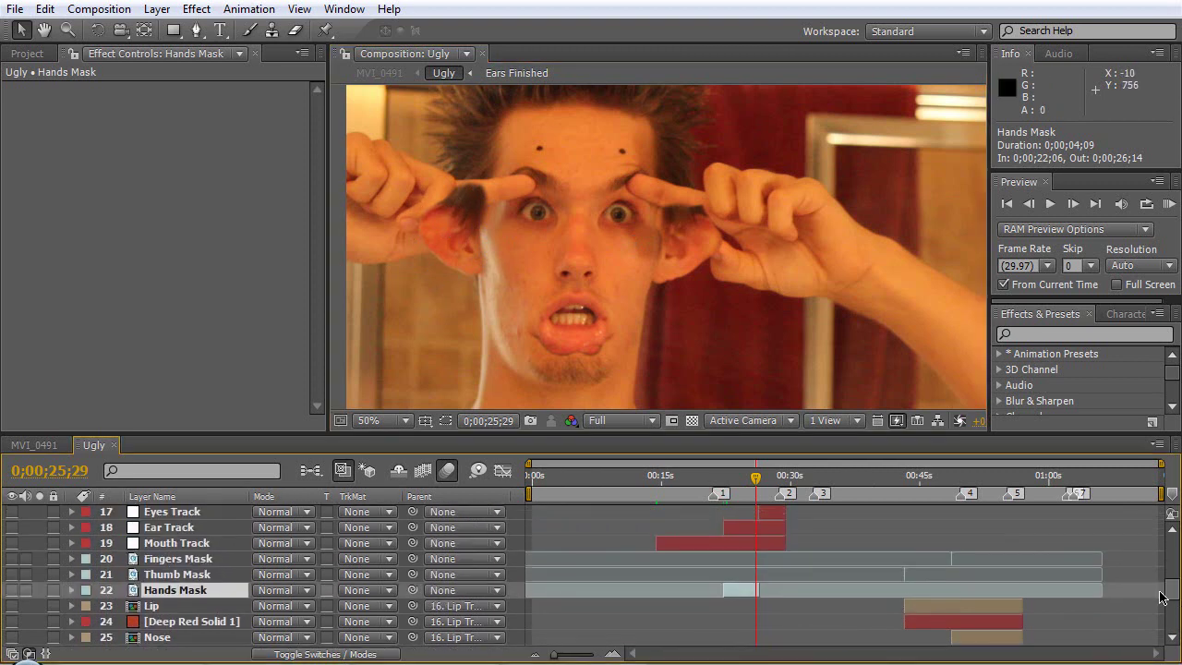
left_click(11, 590)
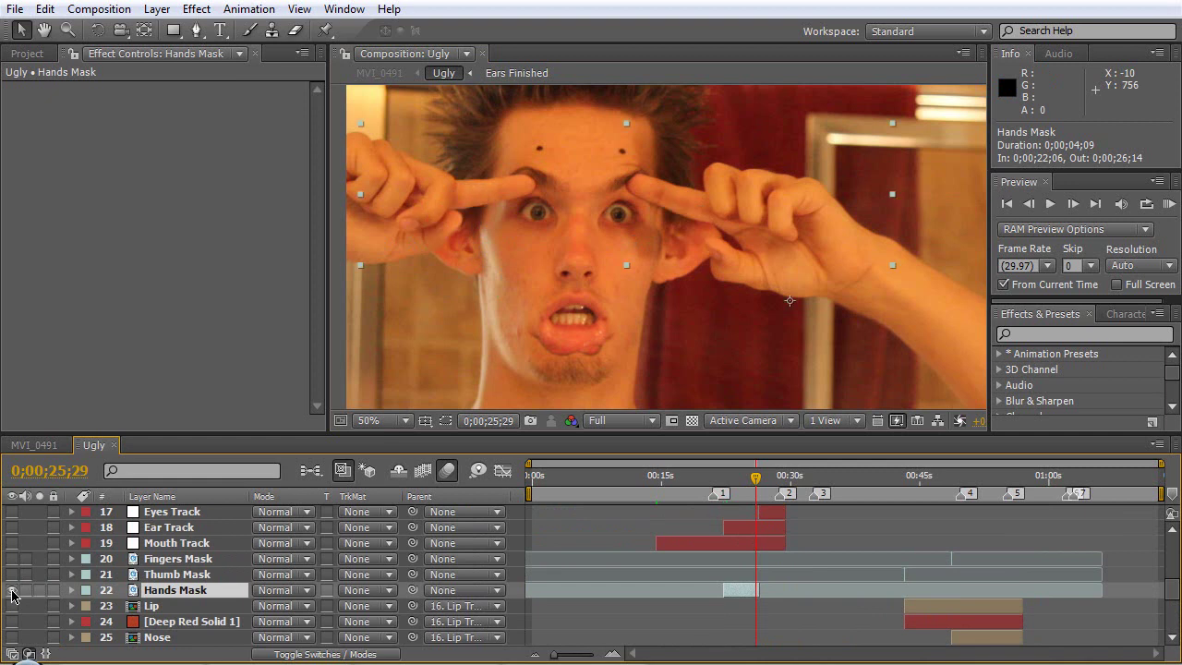
left_click(446, 420)
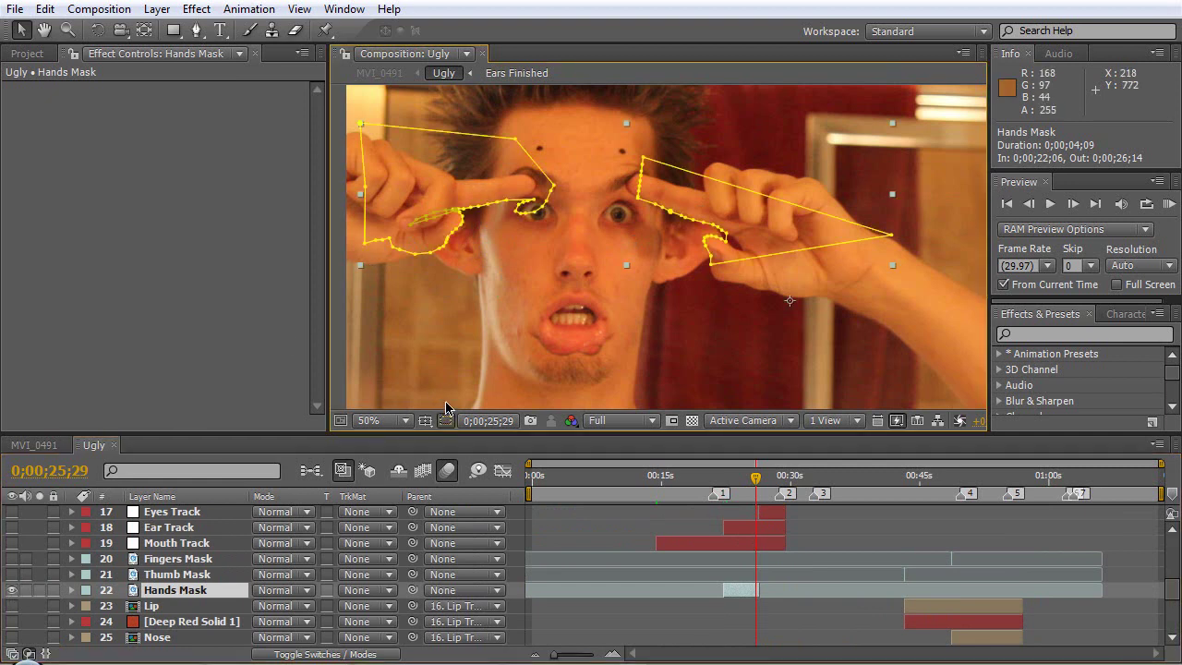
Review the hand masks by scrubbing from 0;00;22;13 toward the 30-second mark
left_click(727, 480)
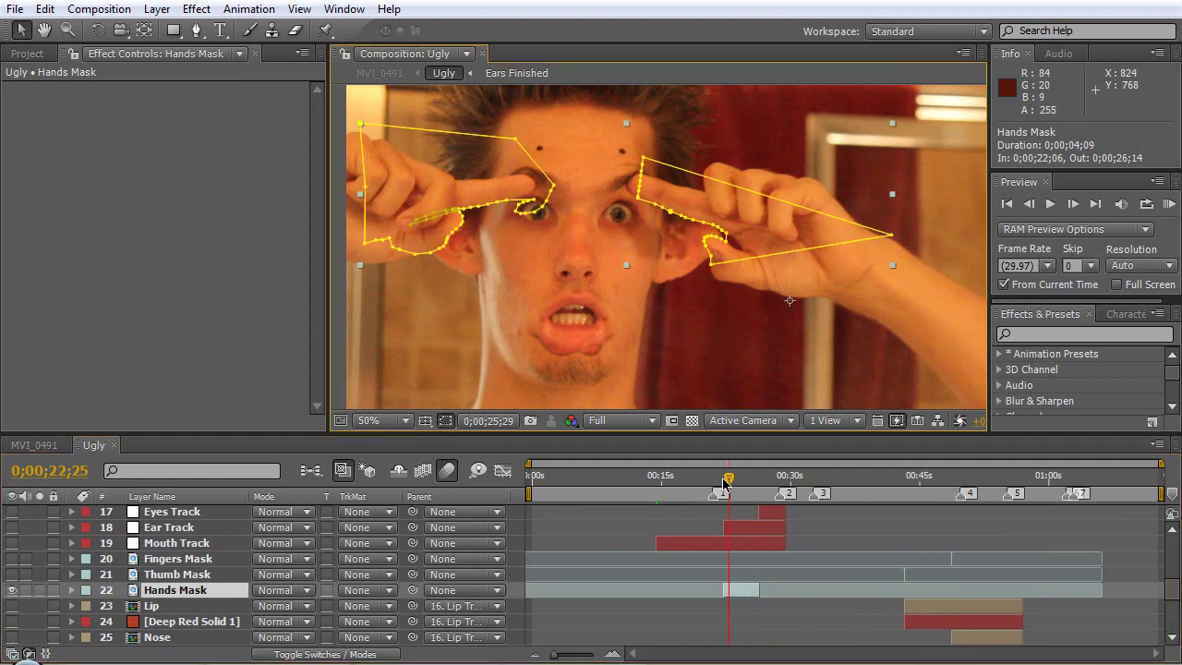
left_click_drag(725, 481, 728, 481)
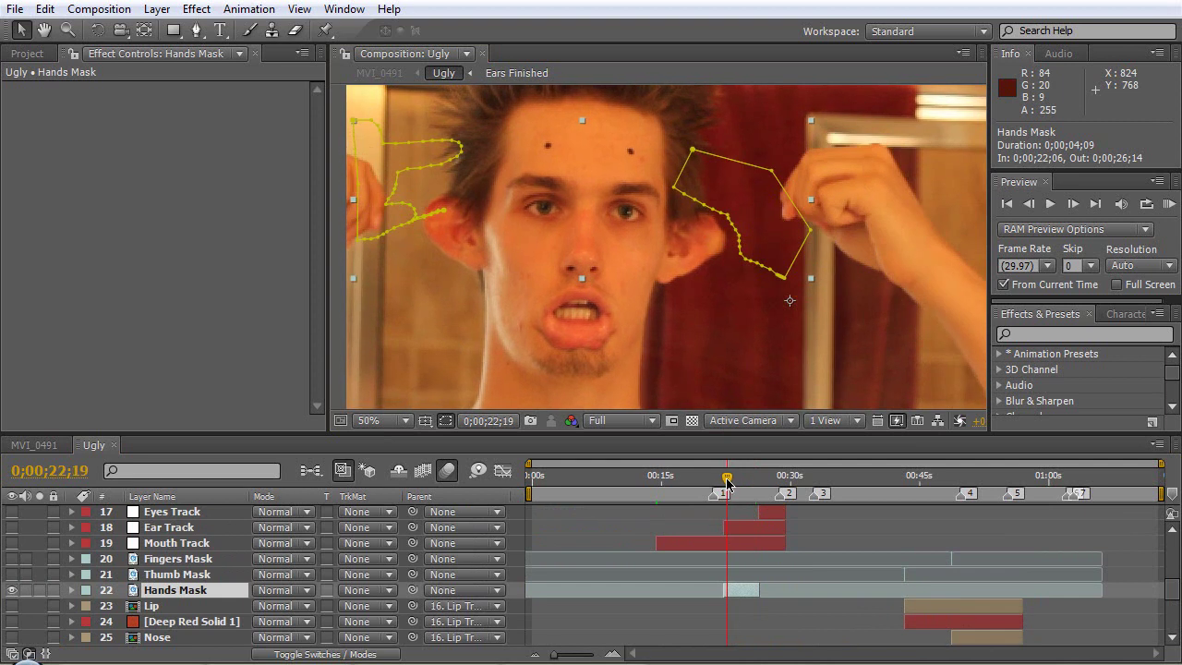
key("Page_Down")
key("Page_Down")
left_click_drag(731, 482, 765, 482)
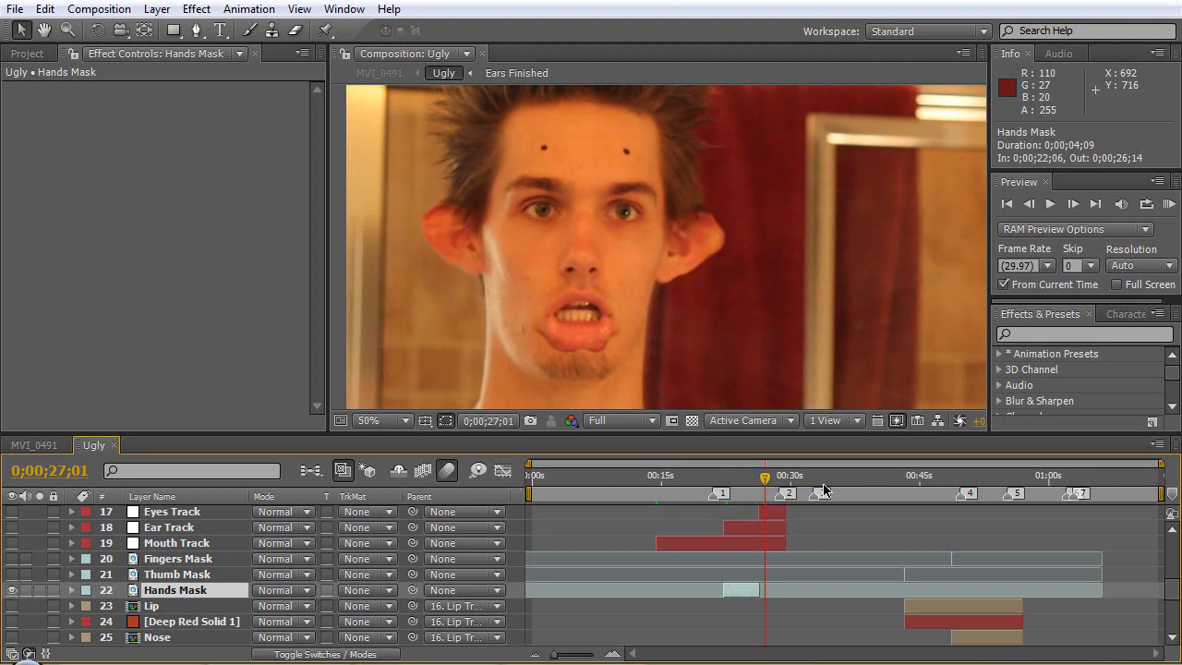
left_click_drag(777, 479, 786, 479)
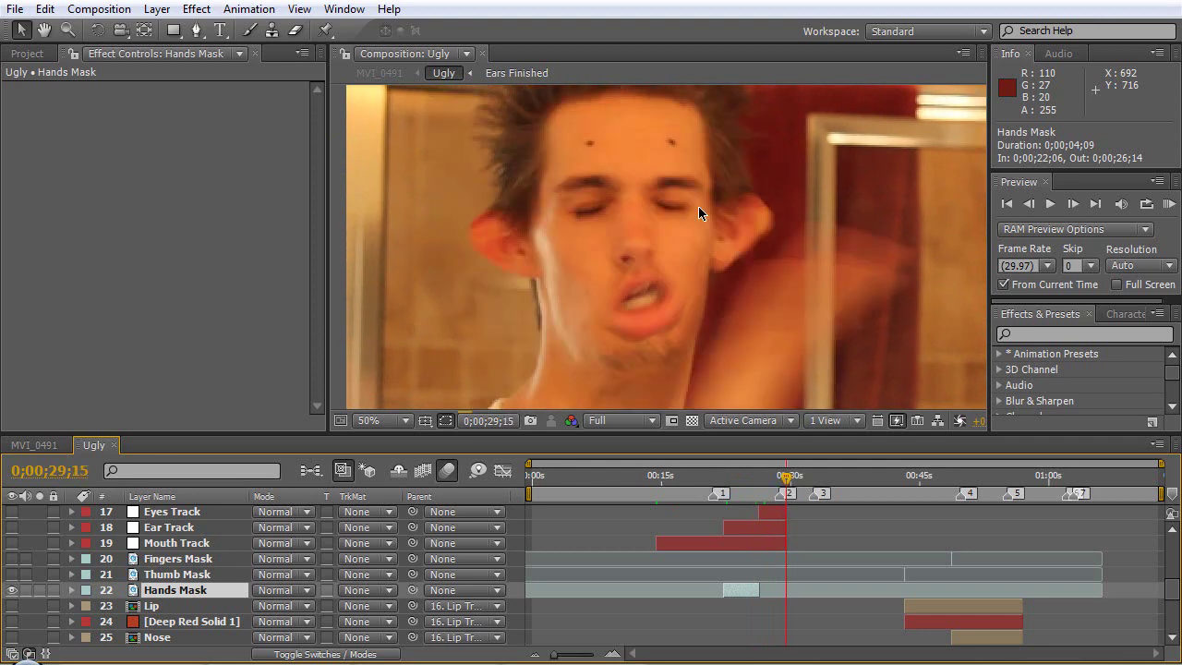
scroll(693, 275, "down", 2)
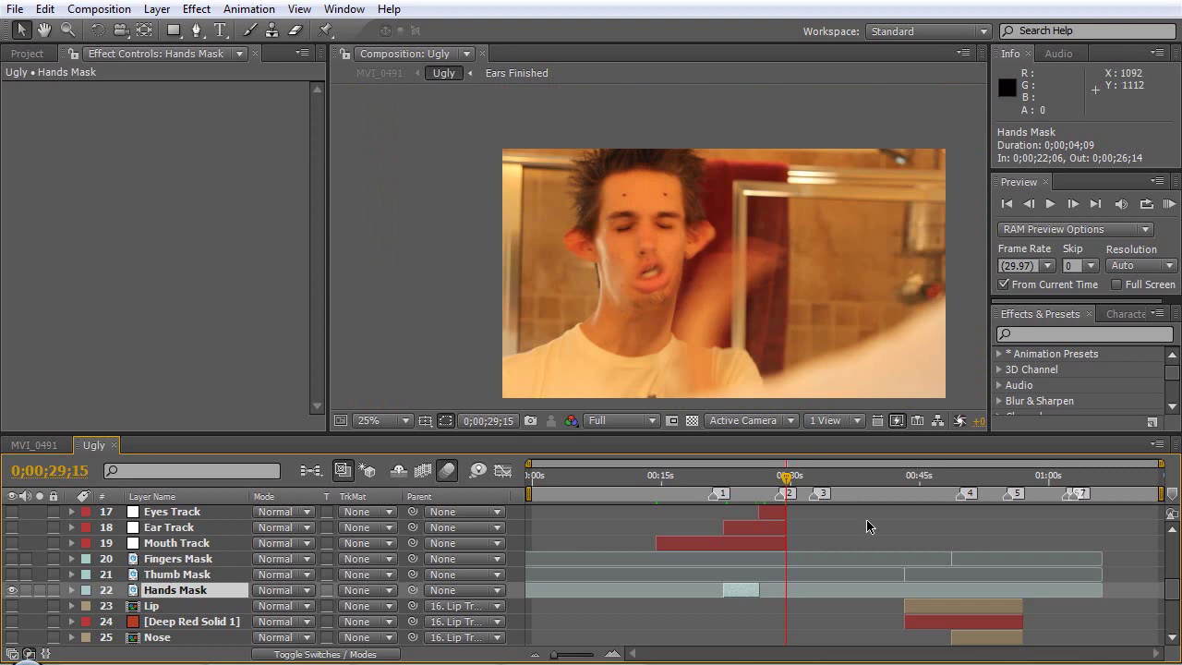
Advance one frame to 0;00;29;16 and drag the Composition/Timeline divider up to list more layers
scroll(1155, 594, "down", 4)
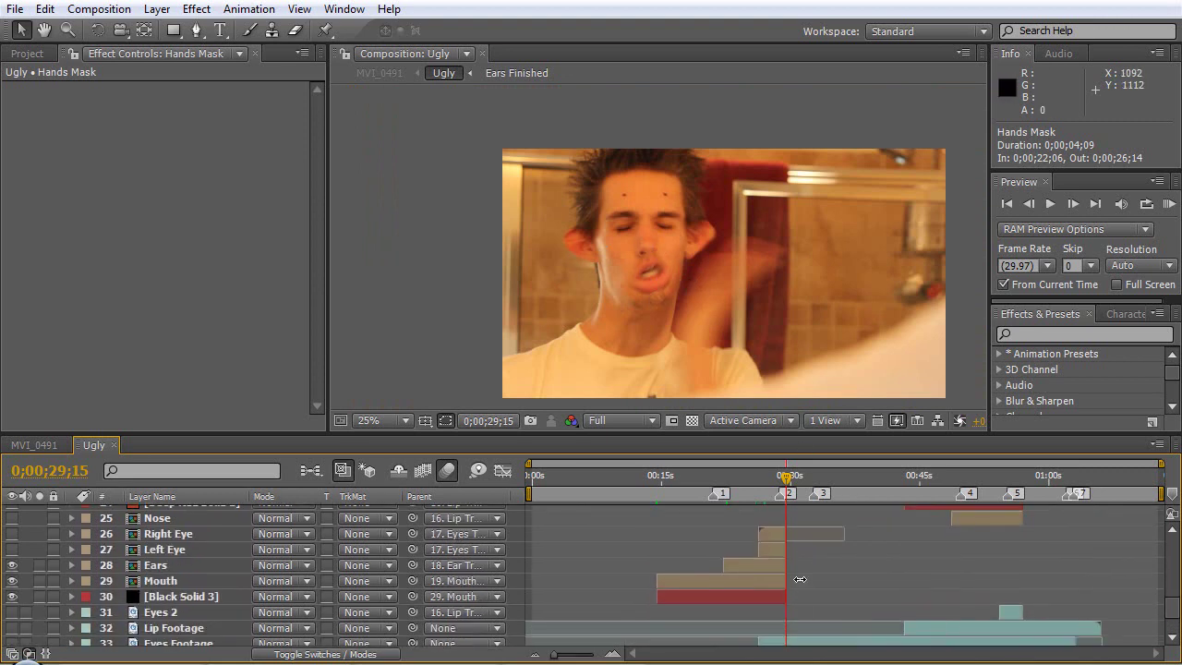
key("Page_Down")
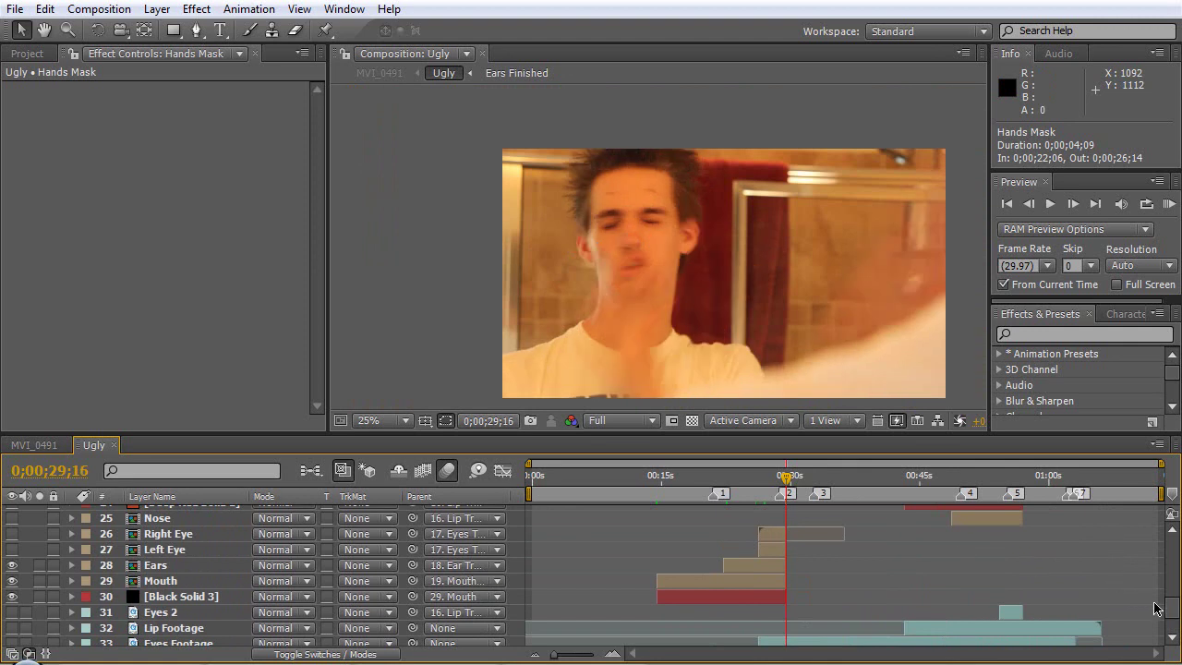
left_click_drag(1173, 610, 1176, 550)
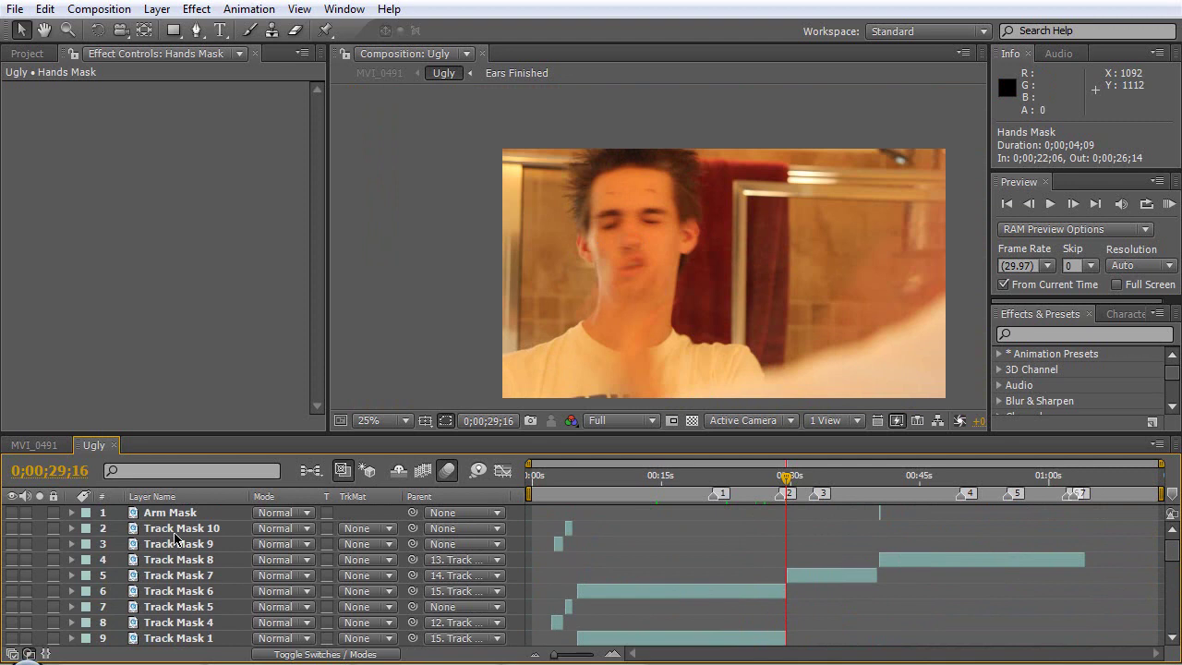
scroll(201, 552, "down", 6)
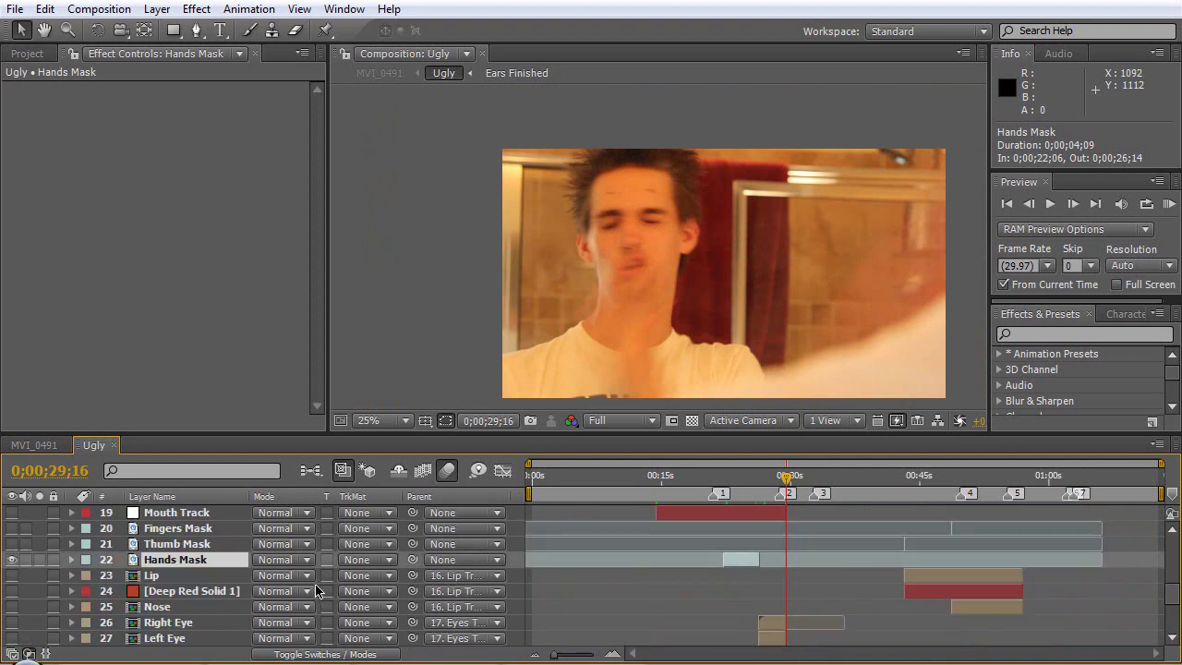
scroll(218, 591, "up", 3)
scroll(169, 591, "down", 1)
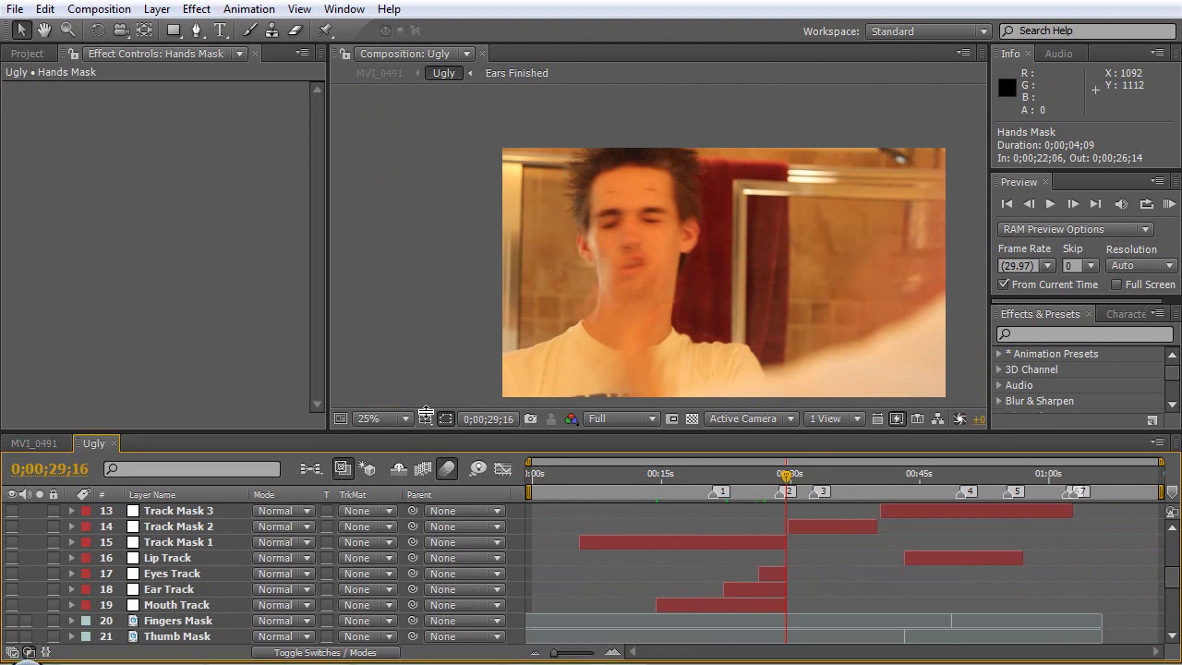
left_click_drag(426, 435, 427, 381)
scroll(227, 522, "up", 3)
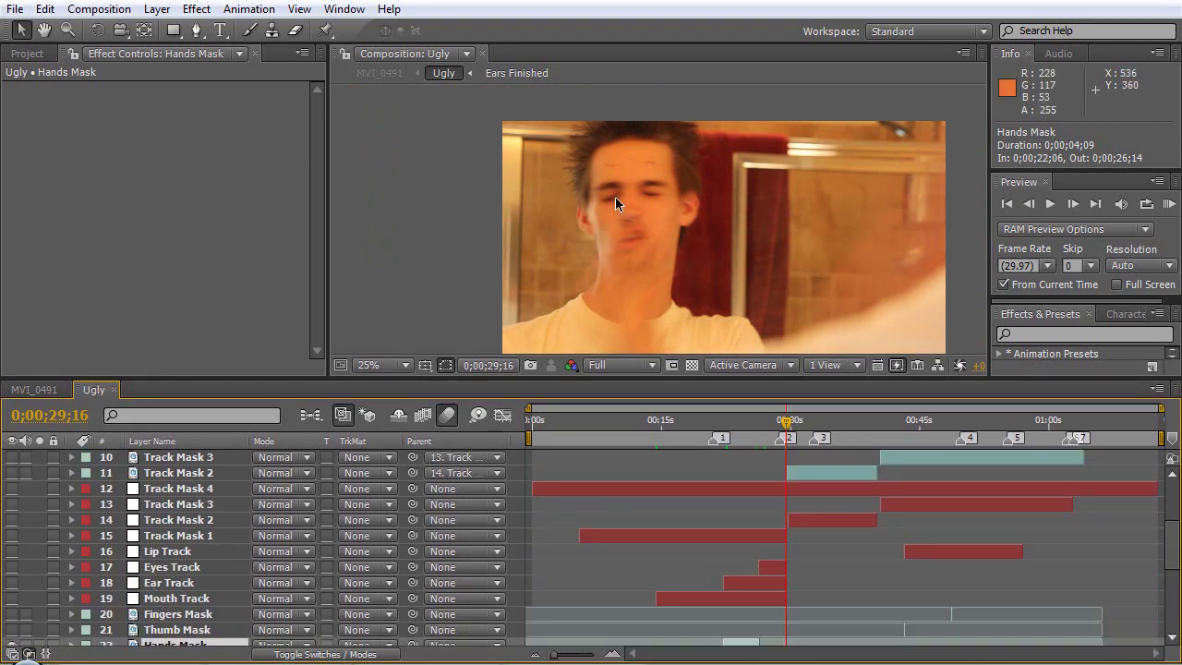
left_click_drag(738, 430, 662, 434)
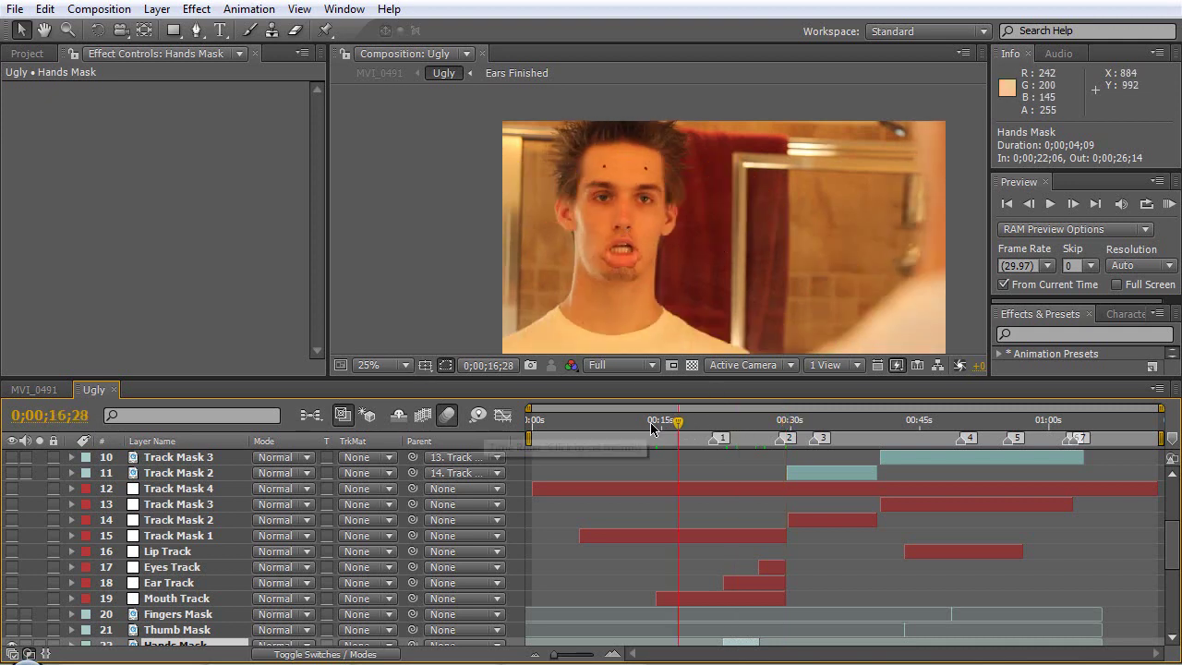
left_click(645, 426)
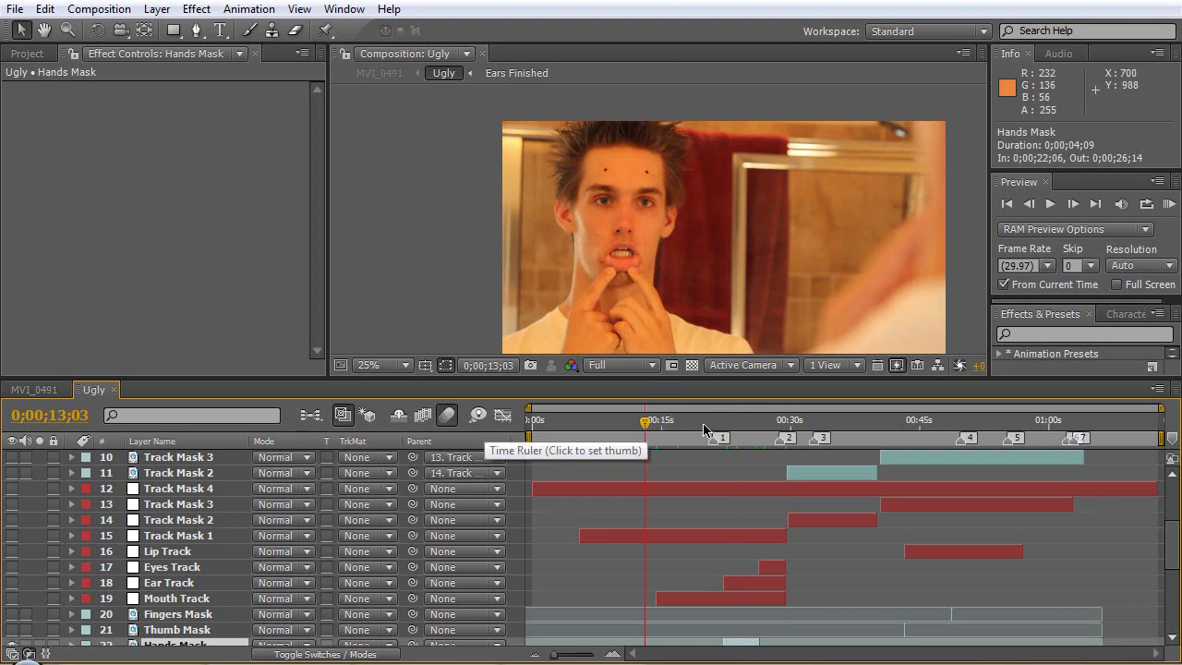
left_click(751, 429)
left_click(806, 422)
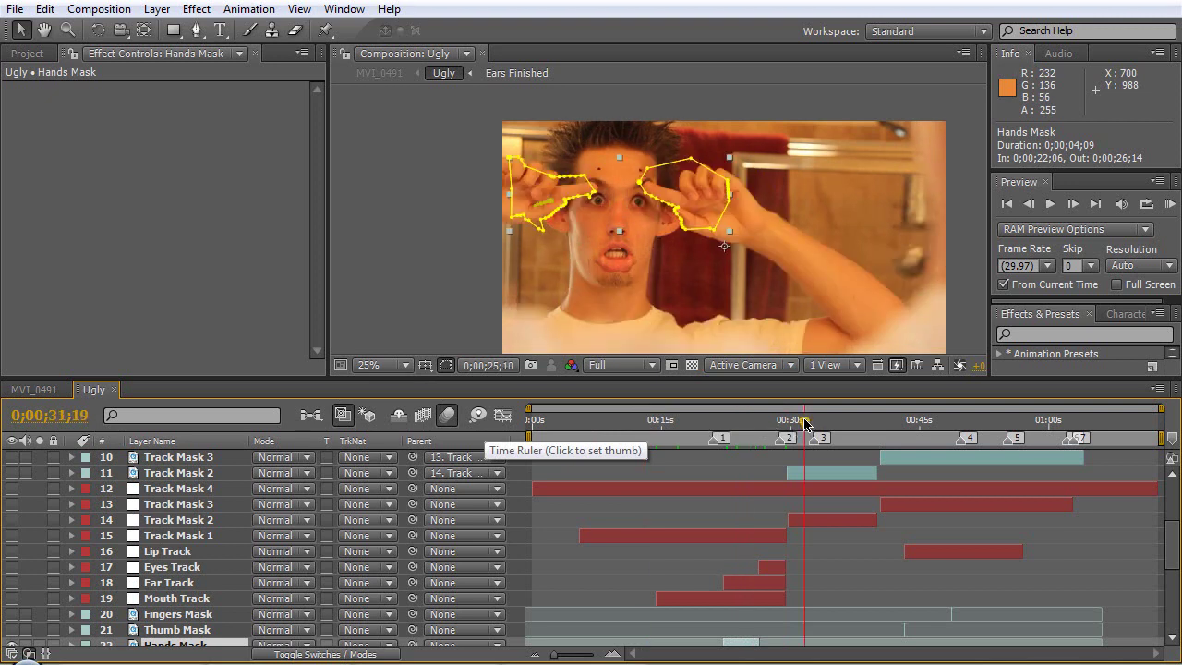
left_click(915, 422)
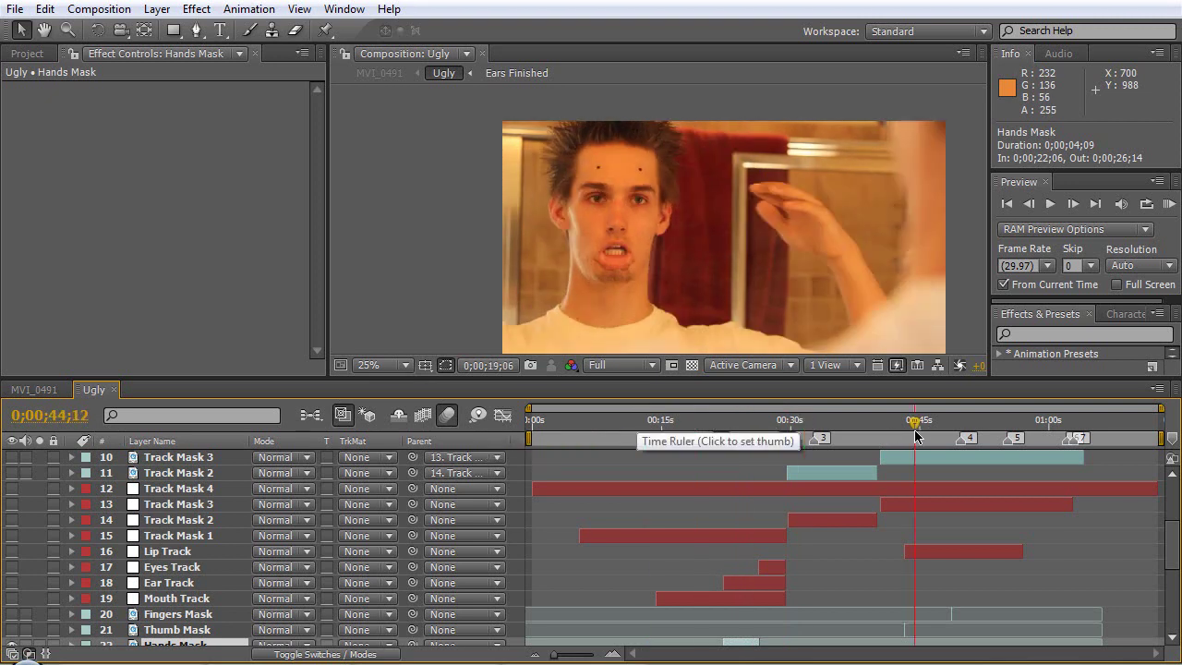
left_click_drag(1178, 573, 1175, 524)
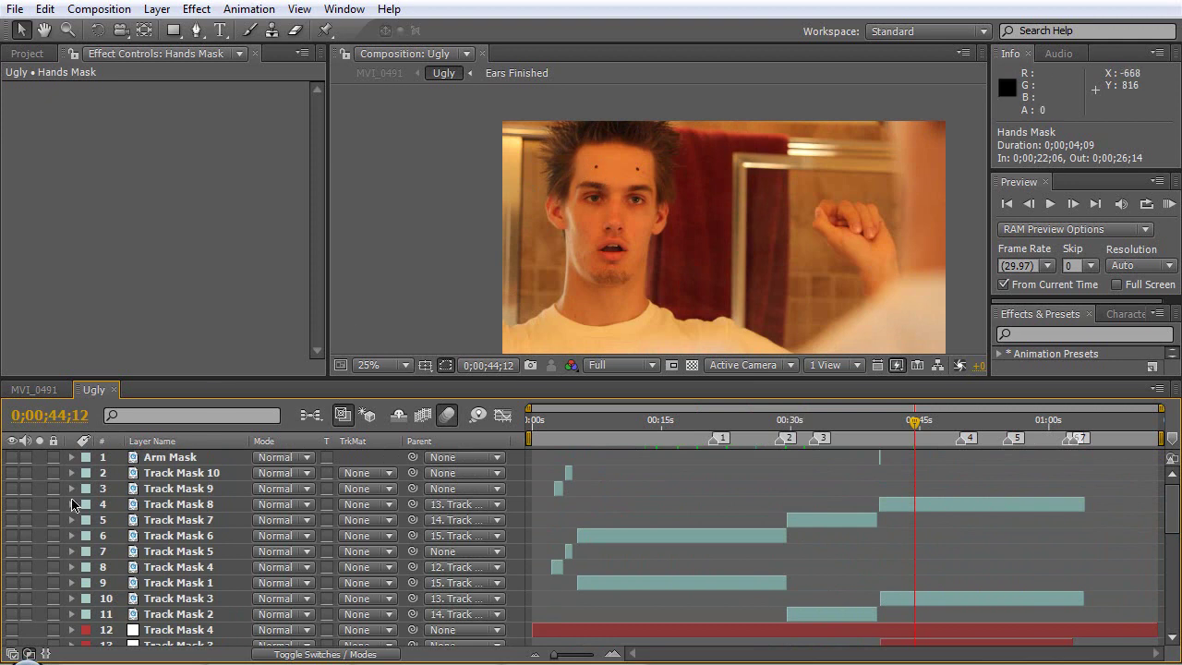
Turn on visibility for layers 1 through 11 by dragging down their eye switches
left_click_drag(13, 614, 13, 462)
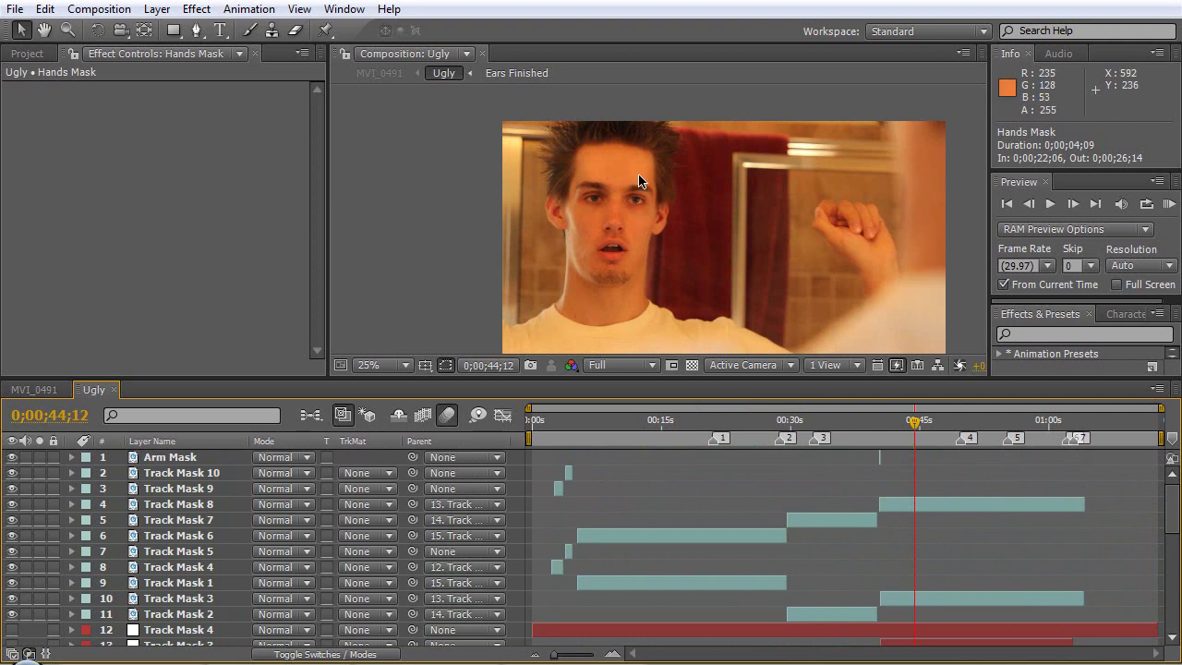
left_click_drag(14, 614, 8, 467)
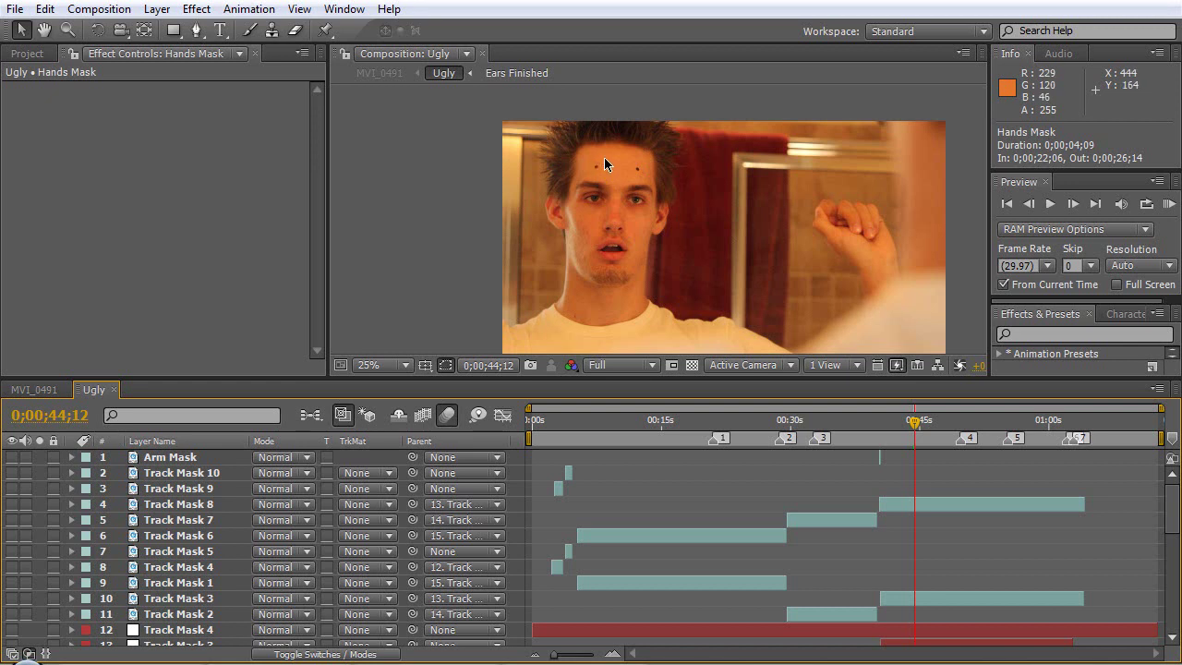
left_click_drag(12, 614, 14, 459)
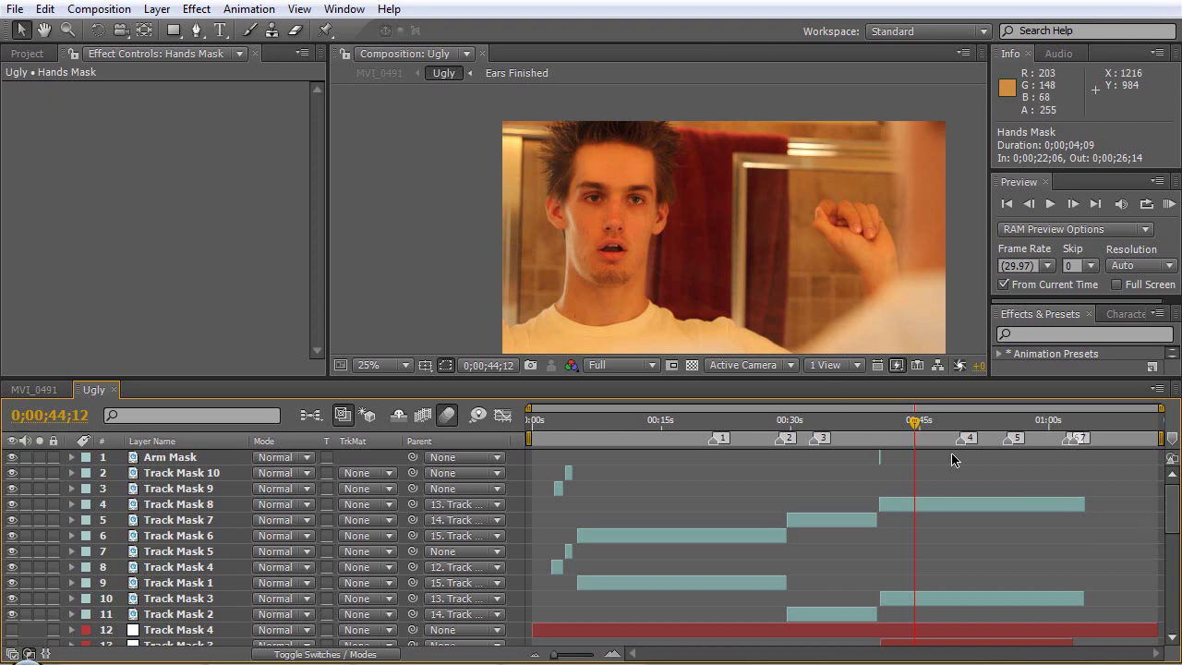
Jump through the footage from about 42 to 53 seconds, settling near 48 seconds
left_click(901, 438)
left_click(932, 437)
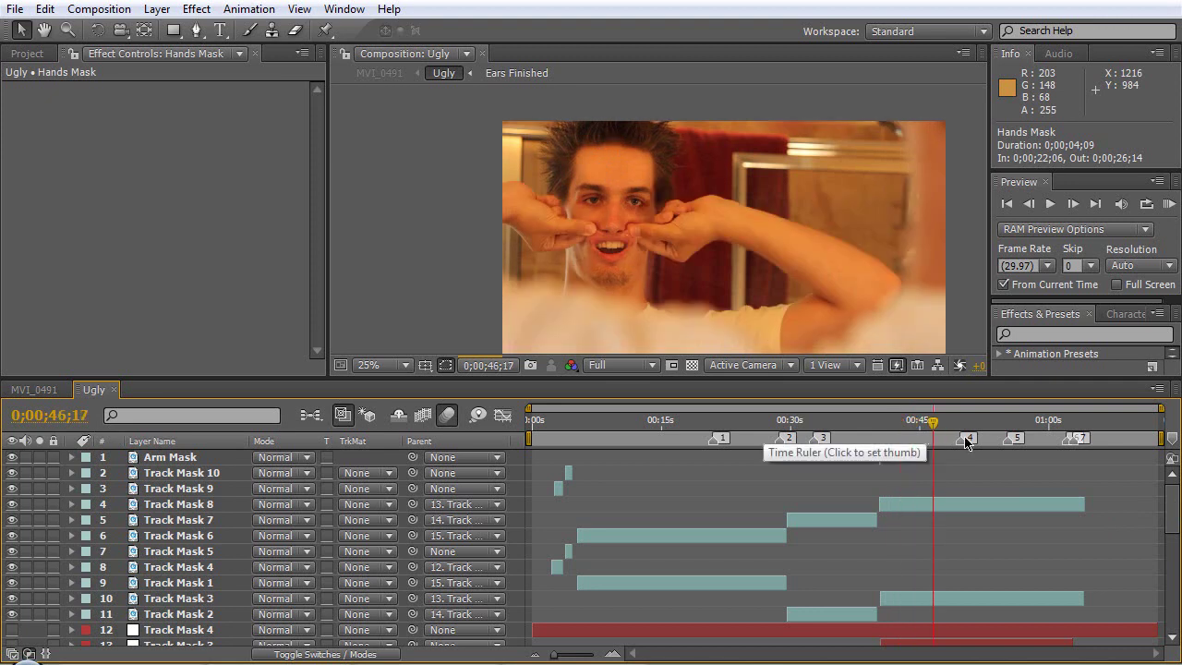
left_click(961, 429)
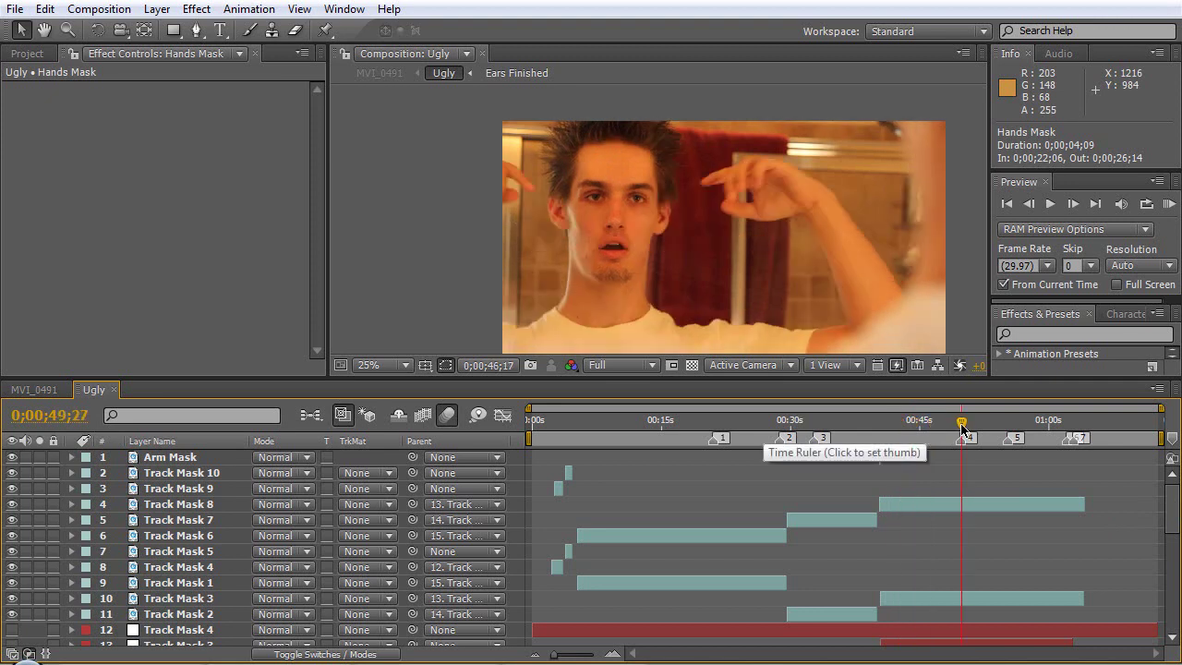
left_click(981, 430)
left_click(993, 429)
left_click(1006, 430)
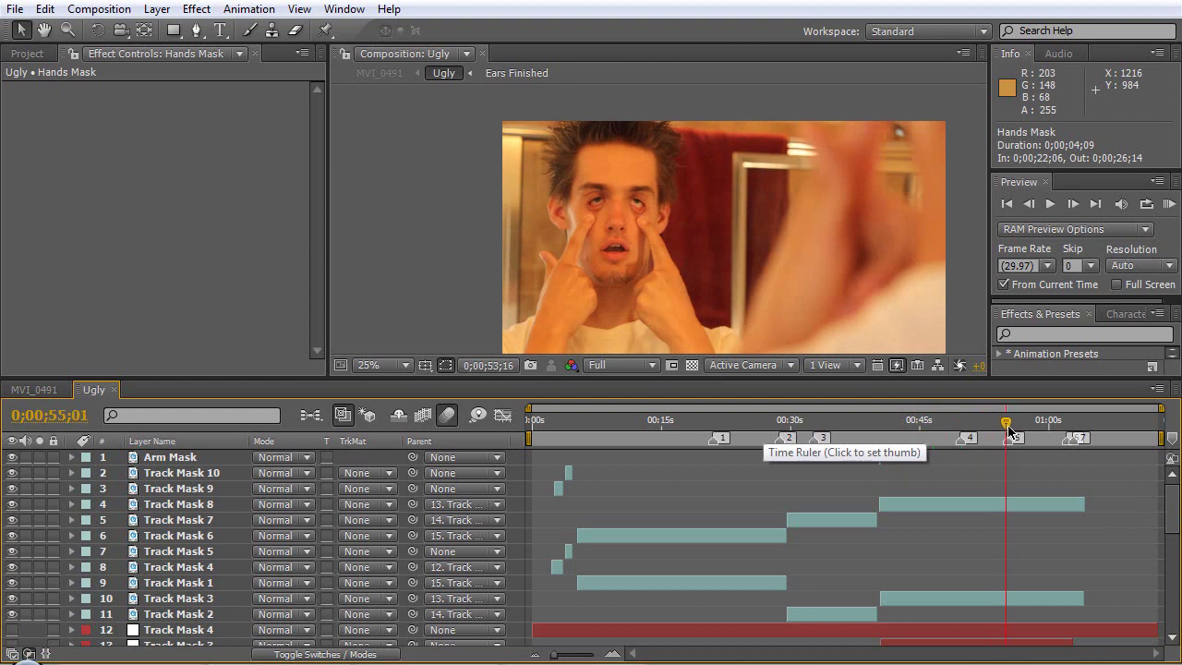
left_click(988, 429)
left_click(952, 429)
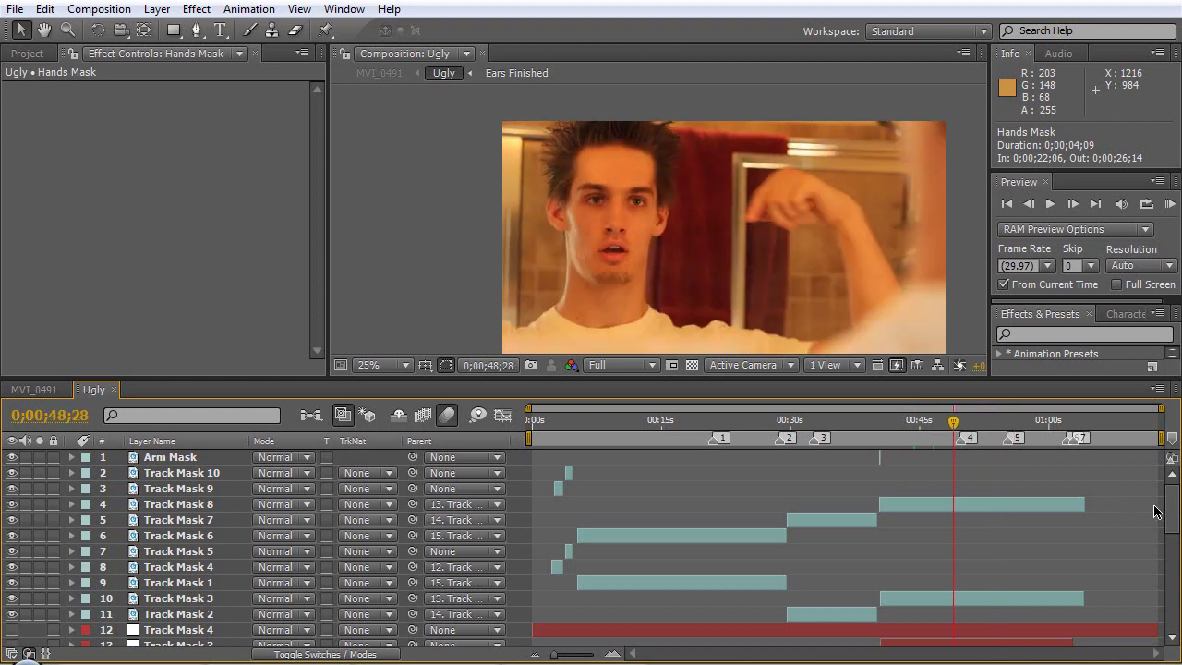
Turn on visibility for layers 12 through 19
scroll(1172, 535, "down", 5)
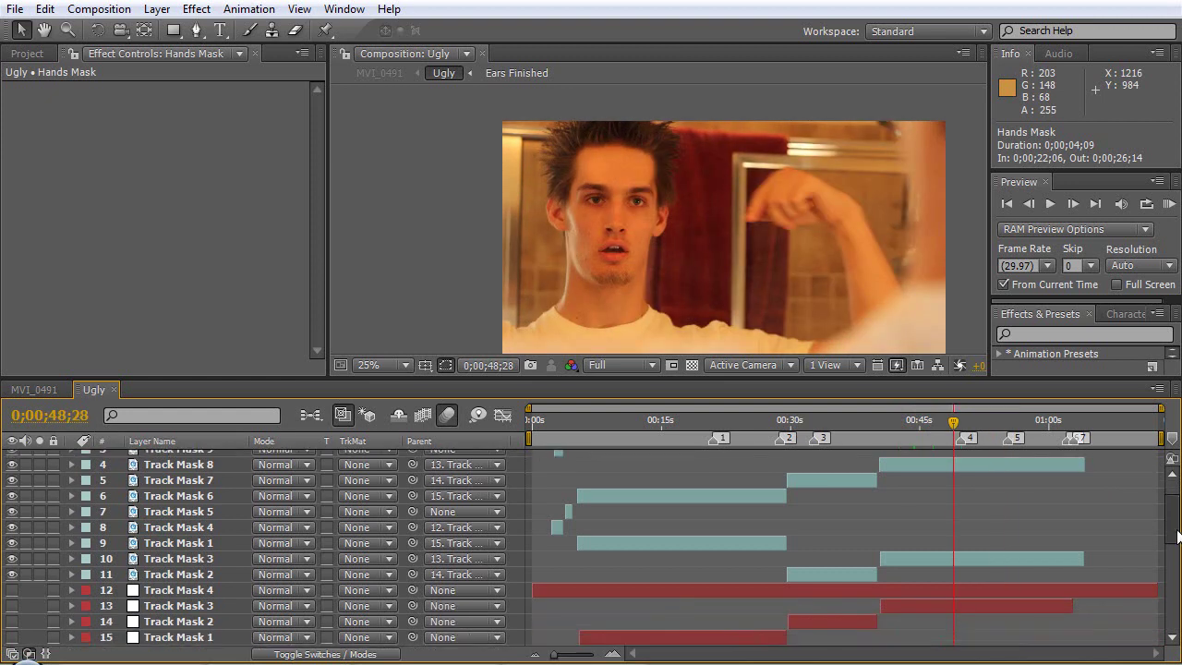
scroll(1173, 545, "up", 1)
left_click_drag(12, 494, 21, 610)
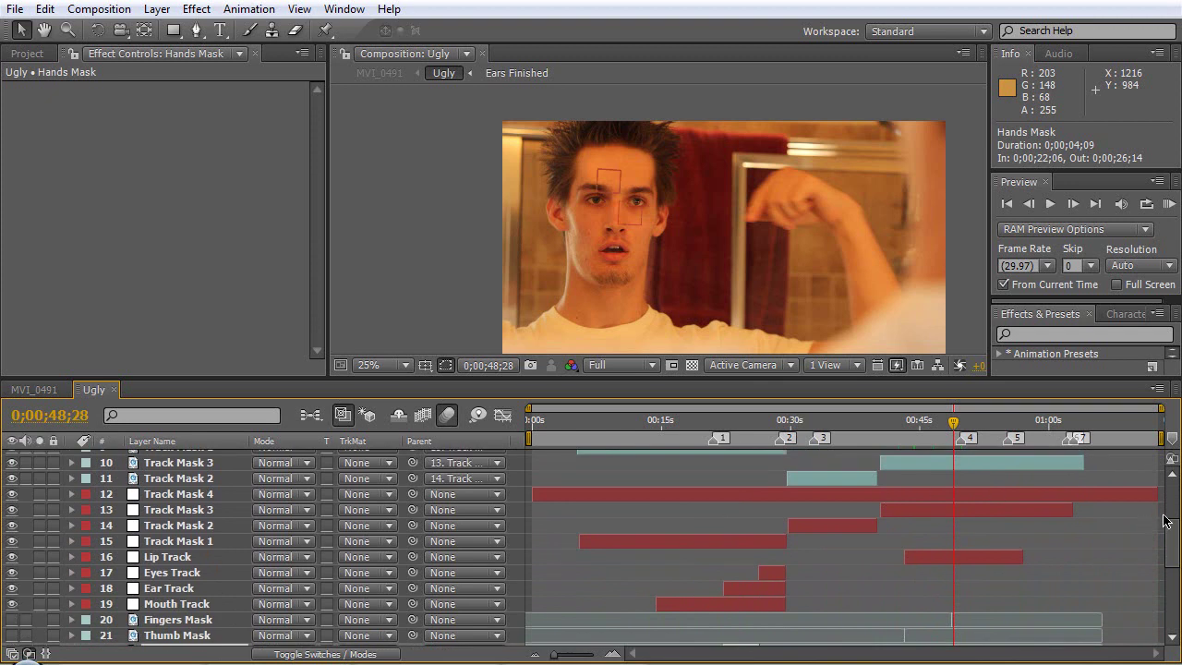
Make the Fingers Mask and Thumb Mask layers visible
scroll(1174, 545, "down", 2)
scroll(1175, 559, "down", 2)
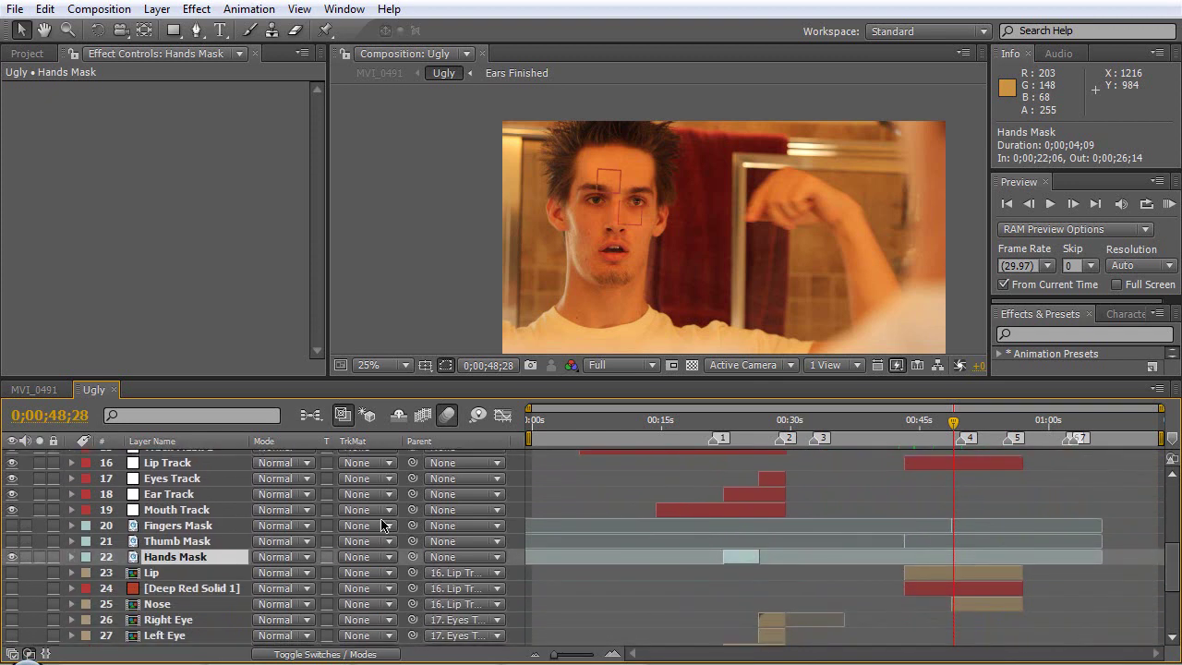
left_click_drag(12, 525, 13, 556)
Check the masks around 46–52 seconds at 50% zoom, then return the playhead to 0;00;00;00
left_click_drag(920, 430, 945, 427)
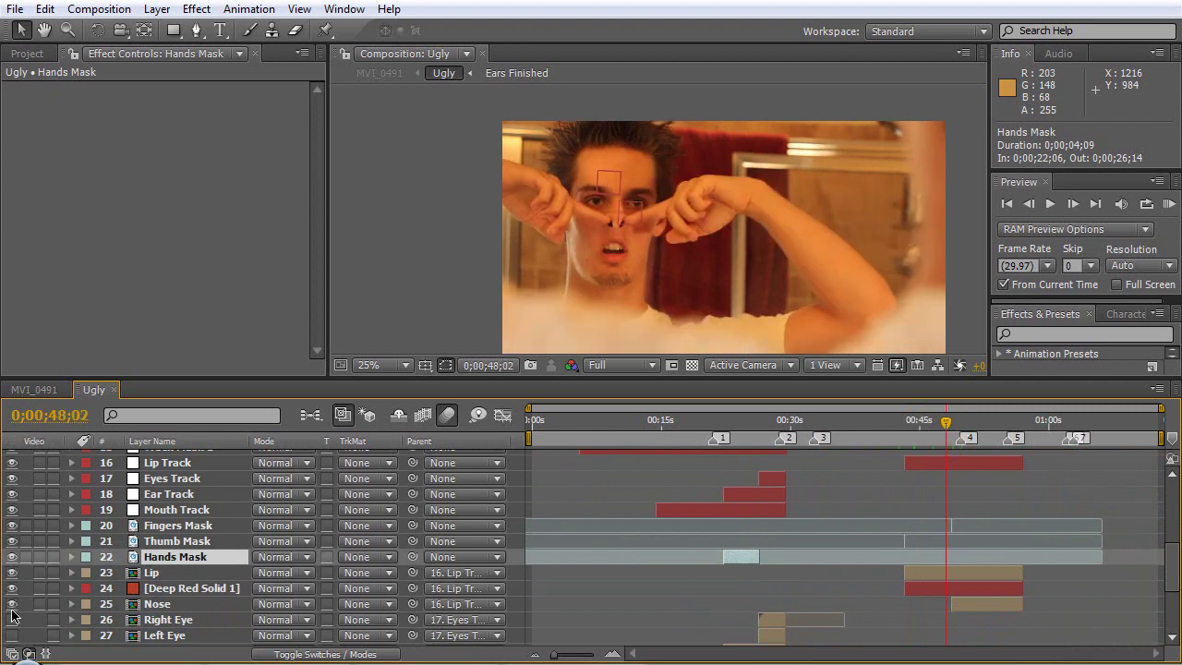
key("period")
key("period")
left_click_drag(928, 430, 937, 431)
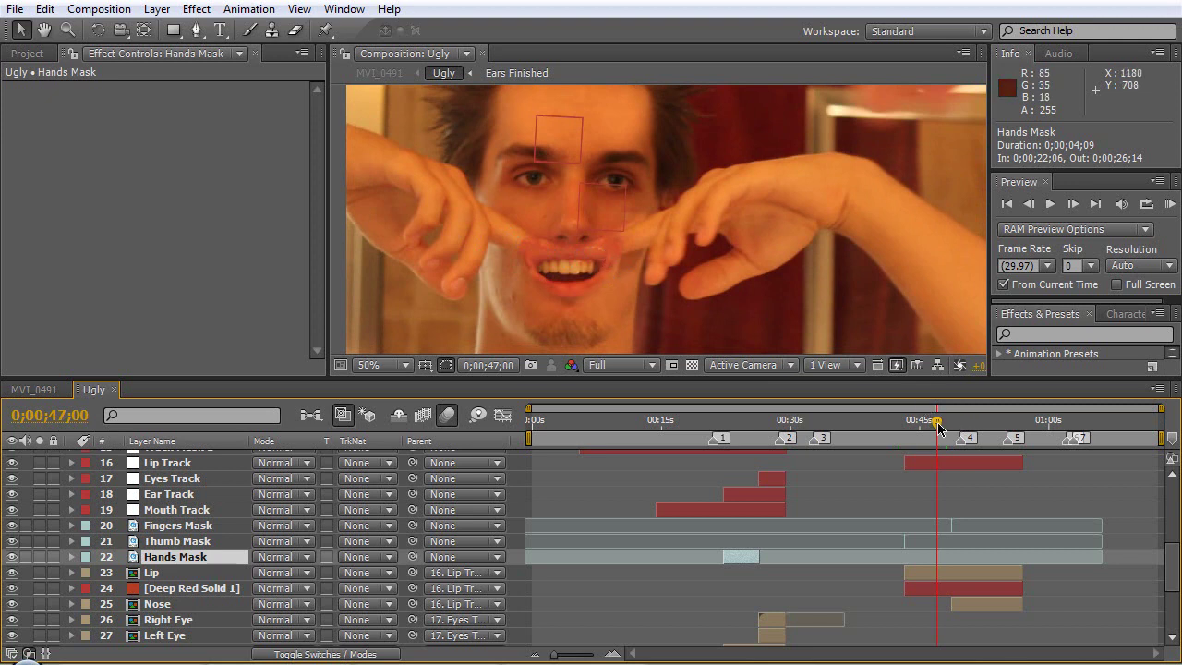
scroll(631, 200, "down", 1)
key("space")
left_click(884, 430)
left_click(576, 431)
left_click_drag(538, 429, 528, 429)
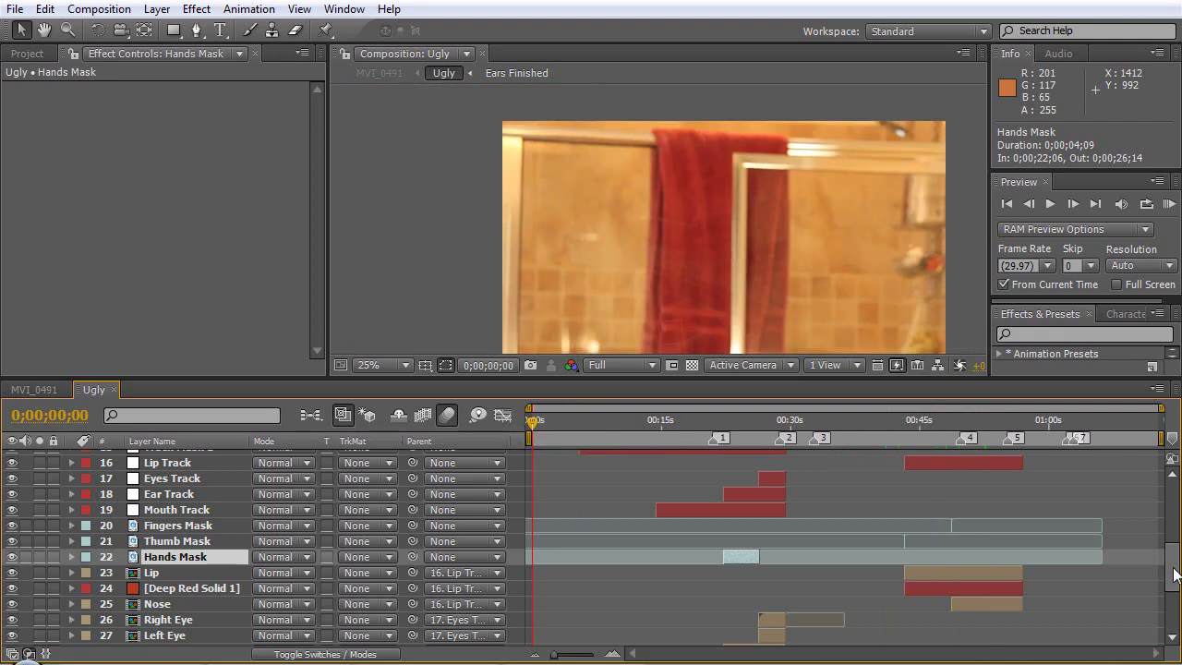
mouse_move(1174, 575)
left_mouse_down()
mouse_move(1175, 591)
mouse_move(1175, 564)
left_mouse_up()
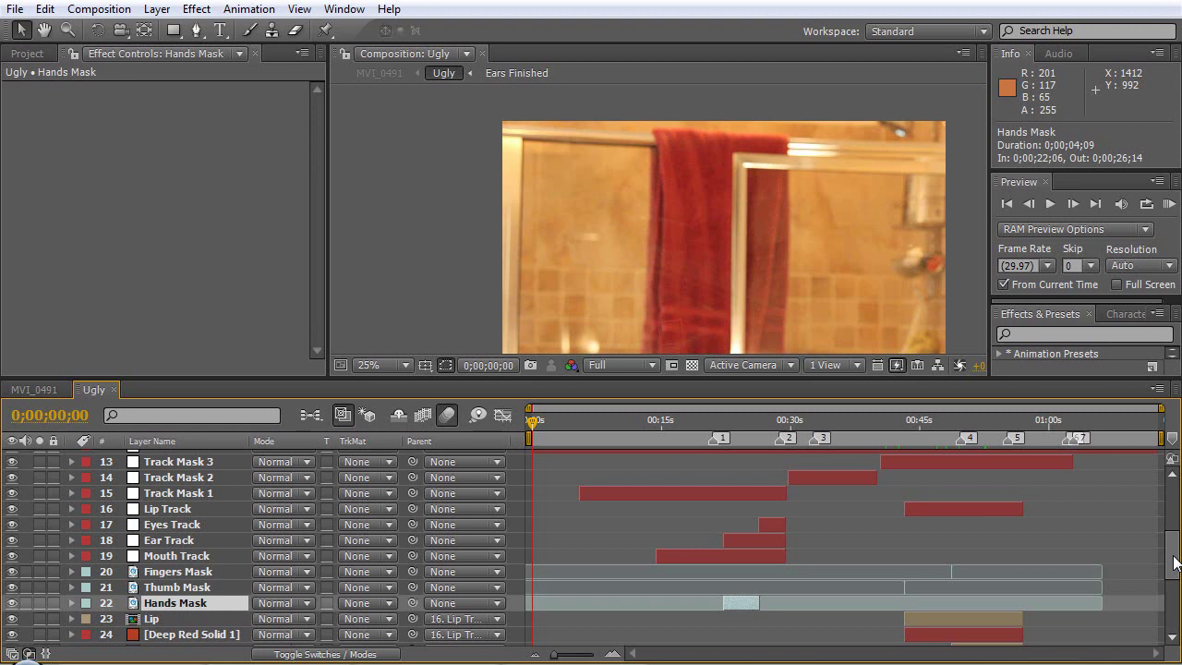
left_click_drag(1177, 568, 1175, 614)
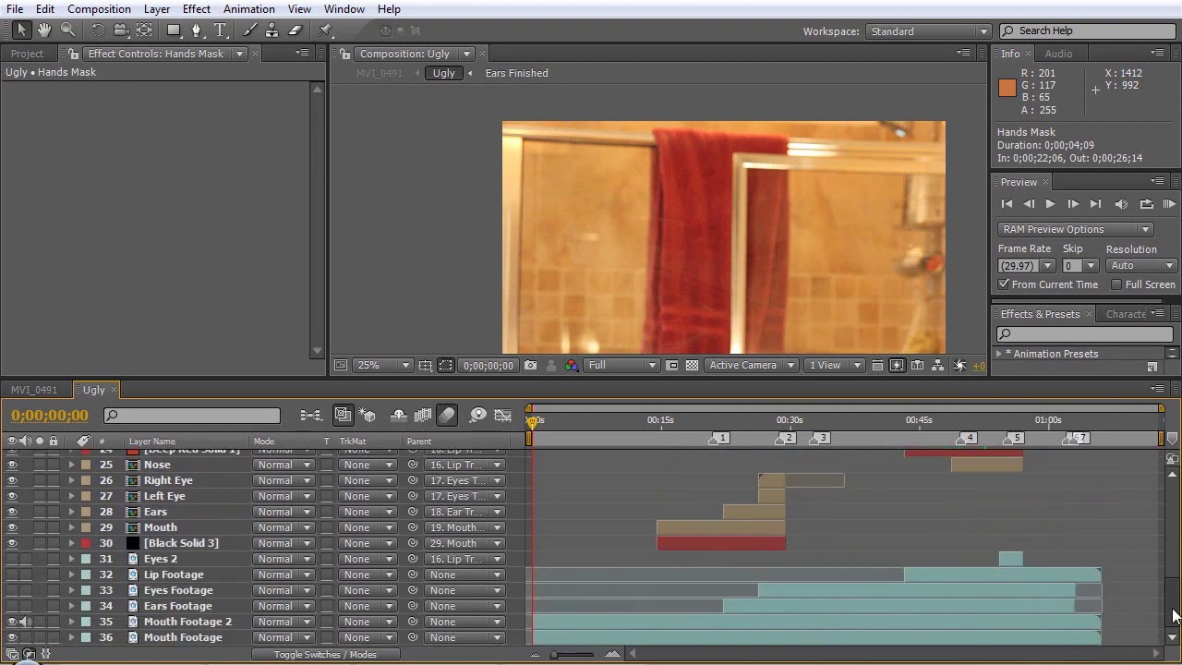